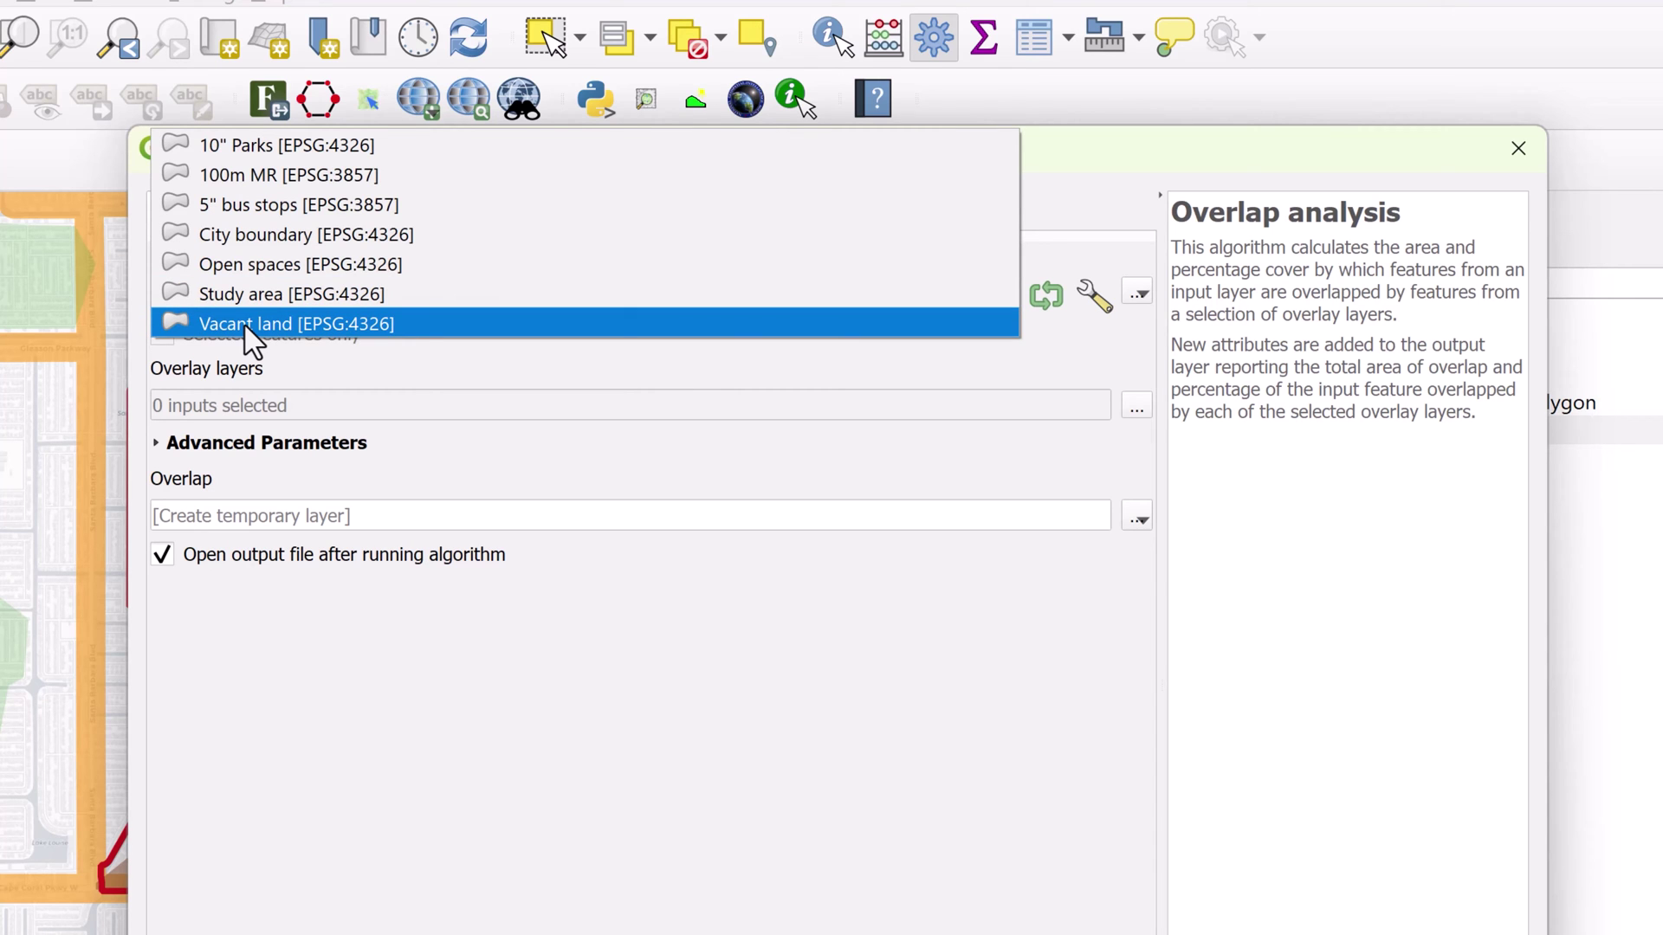
# Step: Set Vacant land as the input layer, add the bus-stop zones as an overlay, and return to the map
pyautogui.click(250, 324)
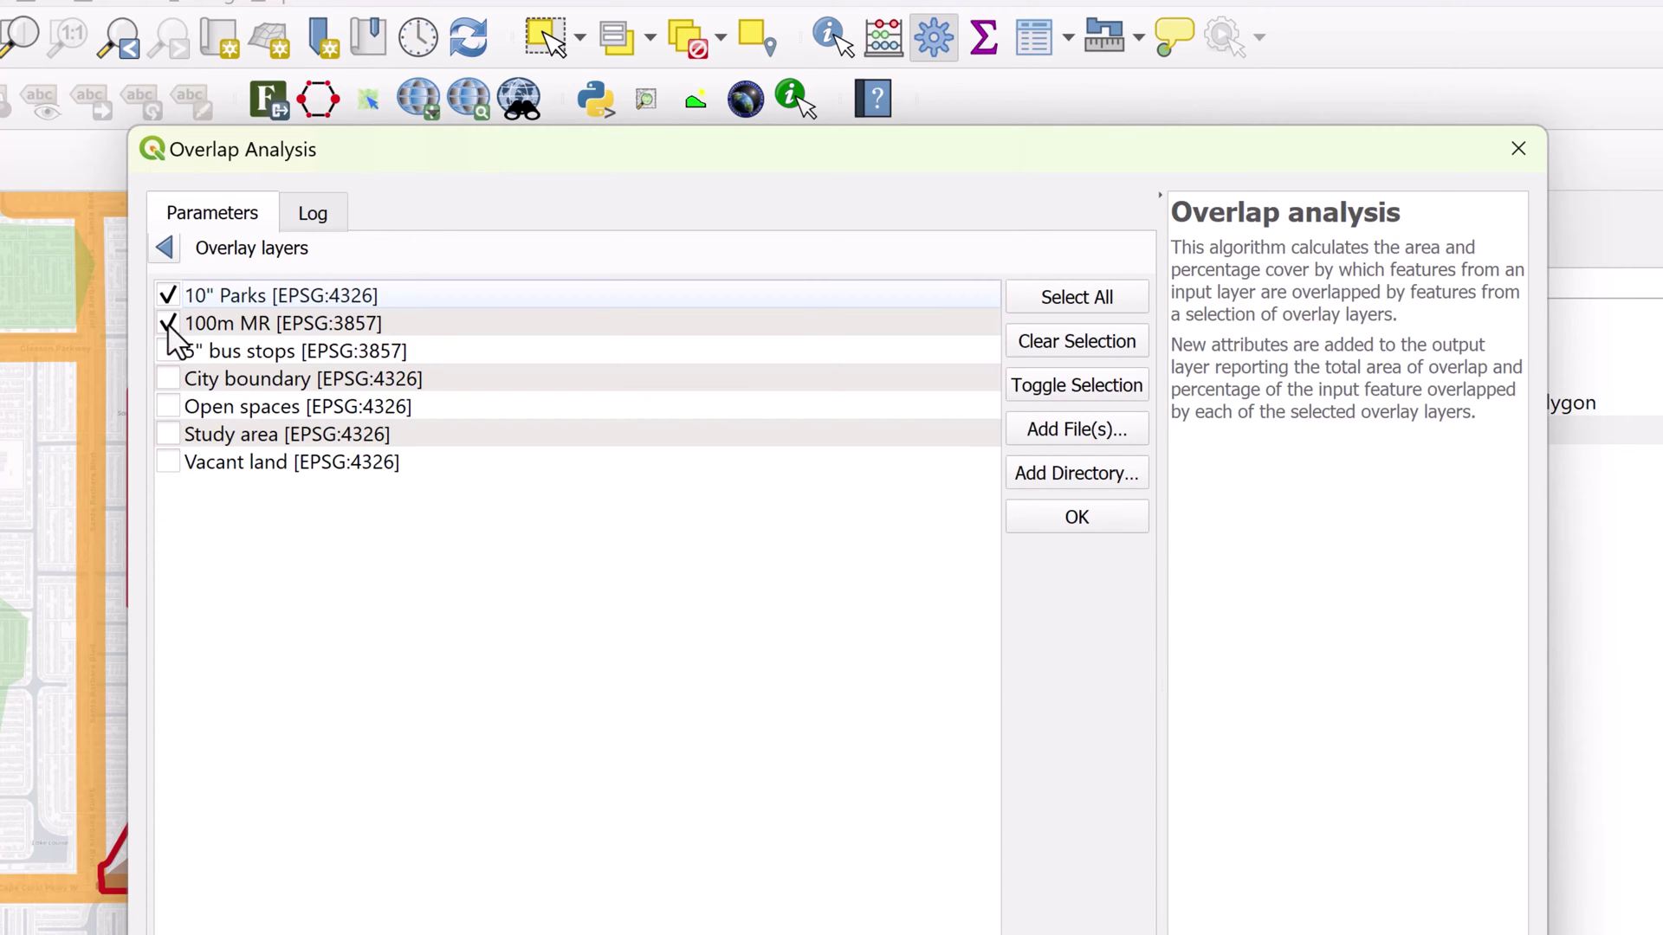
pyautogui.click(170, 353)
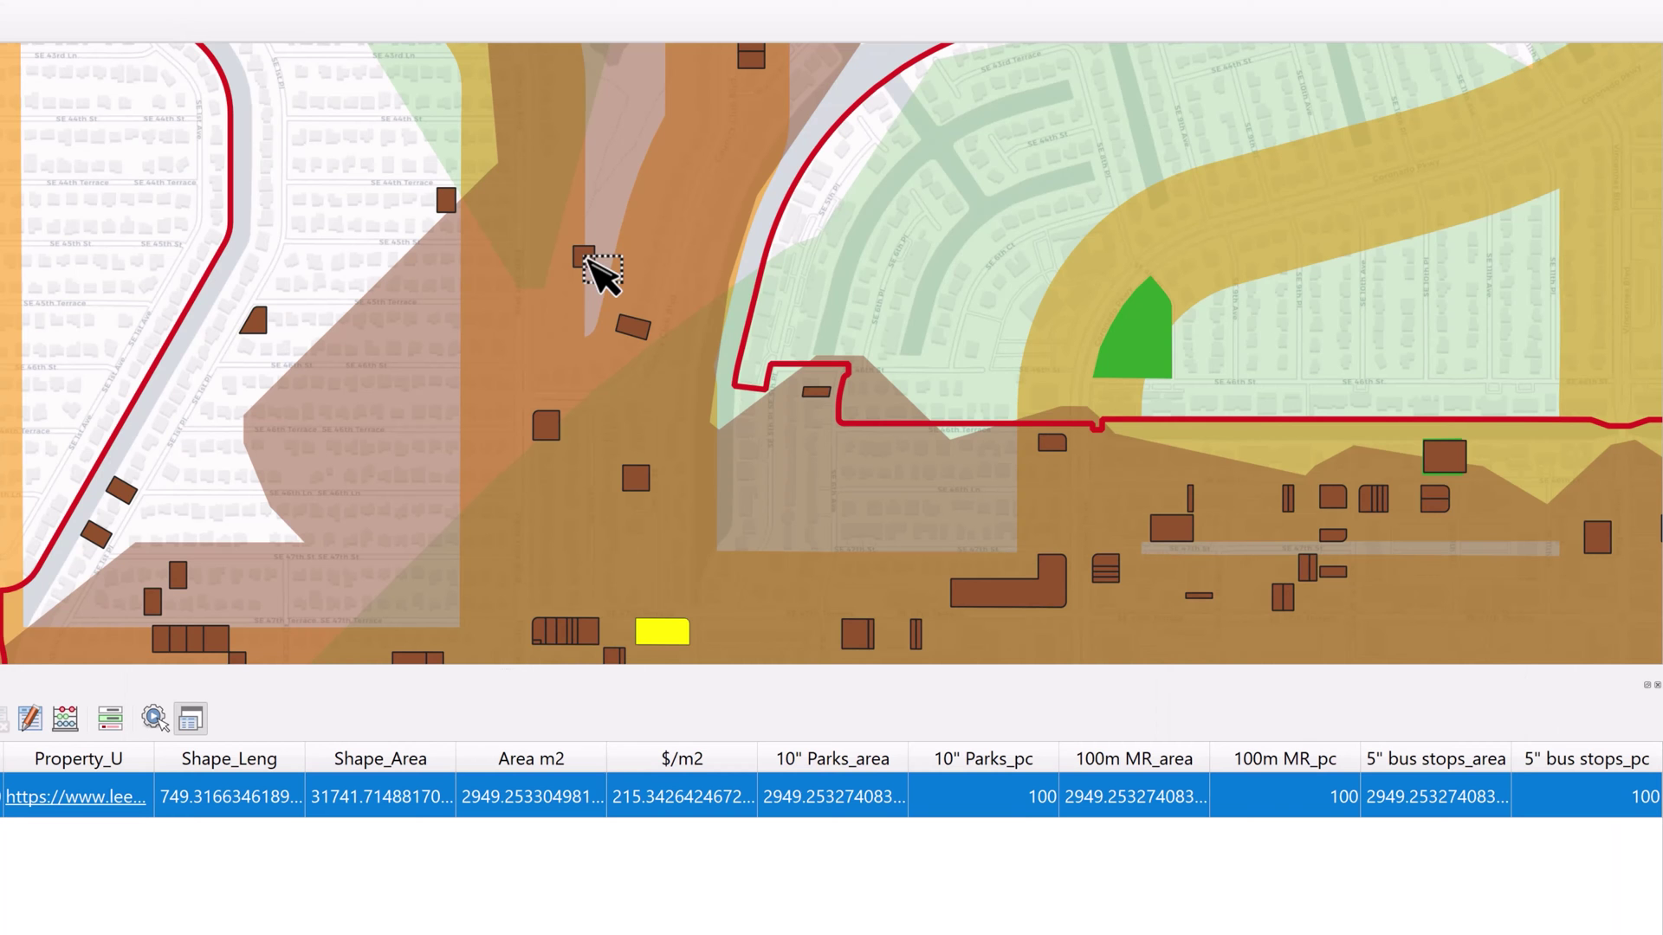
pyautogui.click(584, 255)
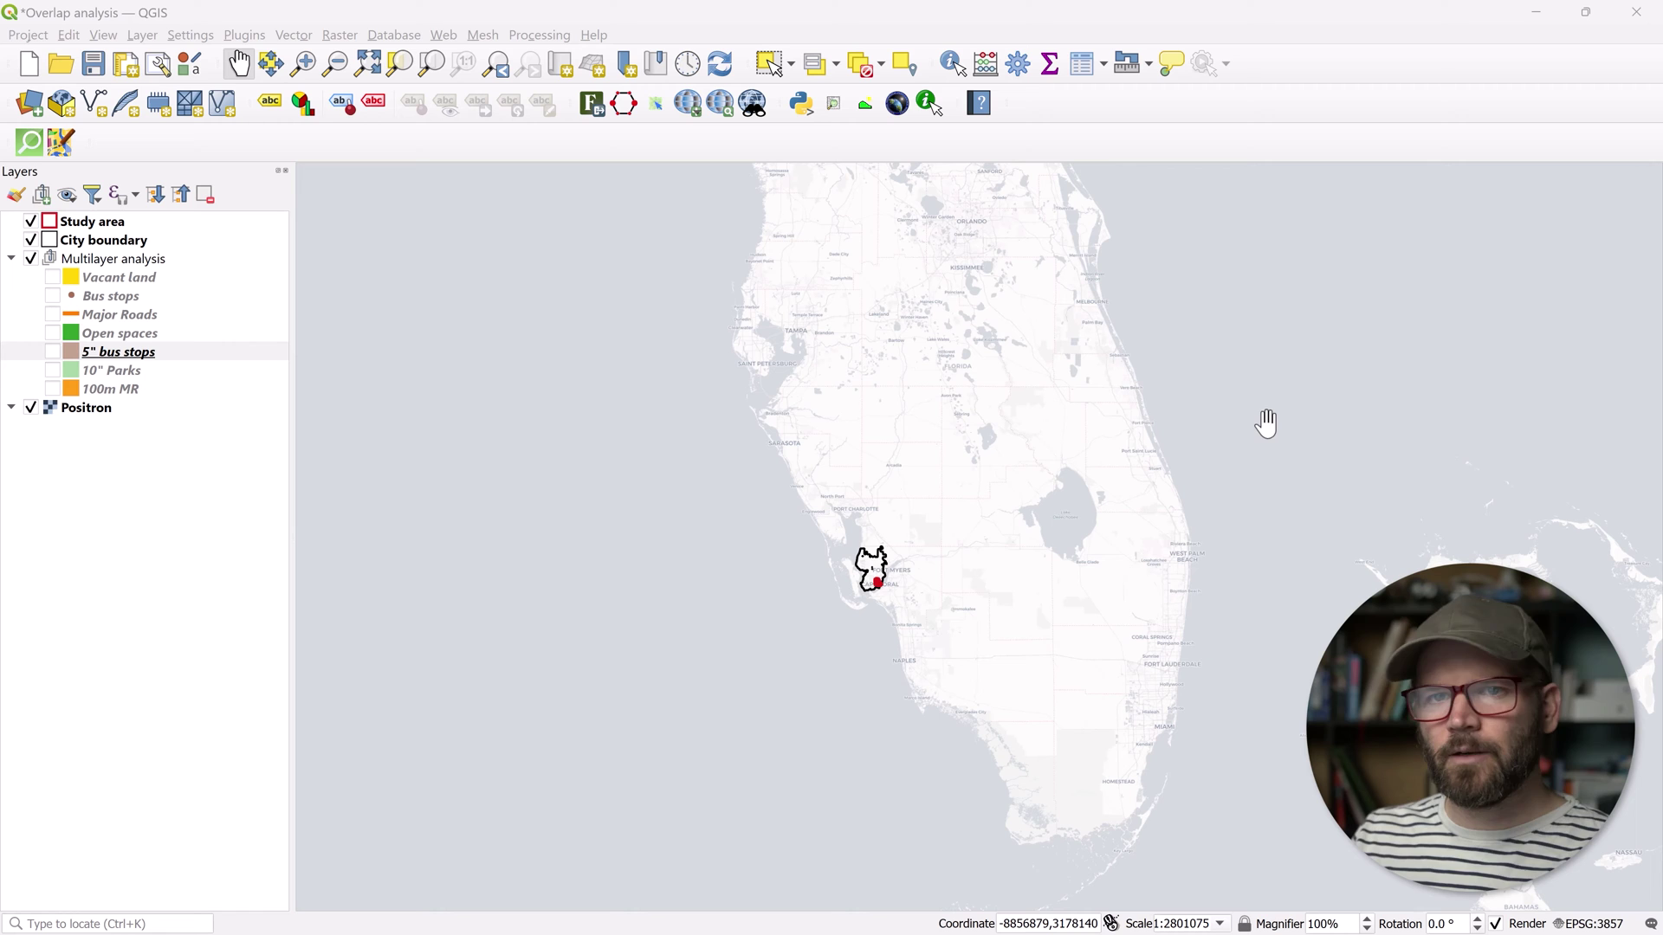
pyautogui.scroll(1, 869, 595)
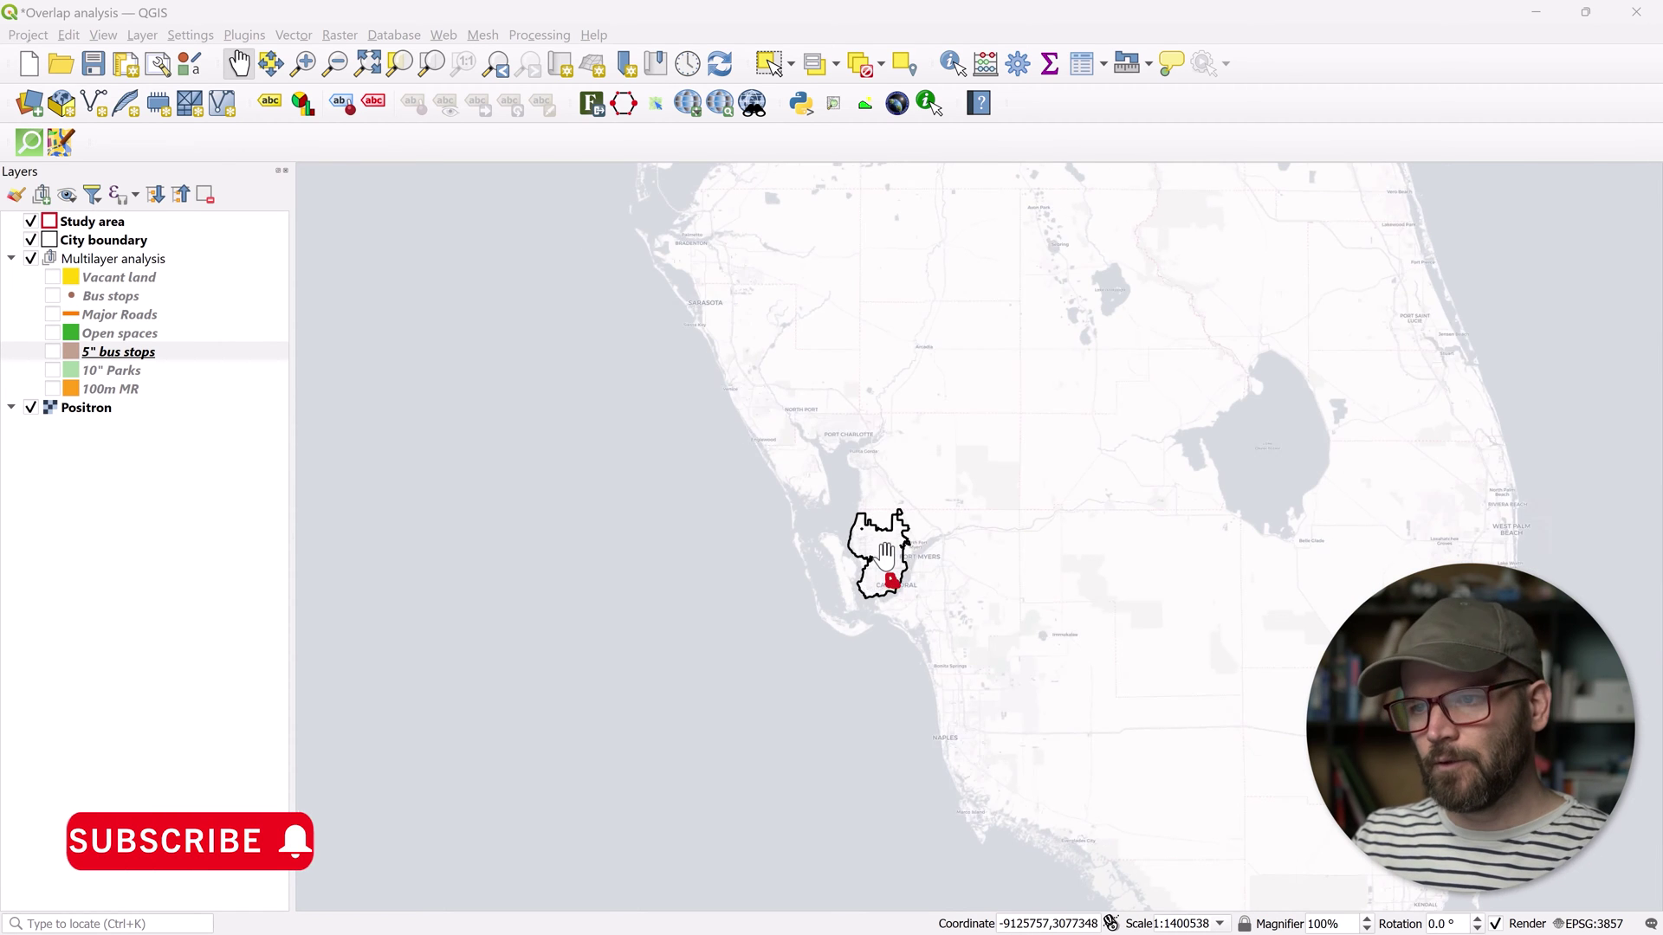
pyautogui.scroll(1, 877, 575)
pyautogui.scroll(1, 883, 557)
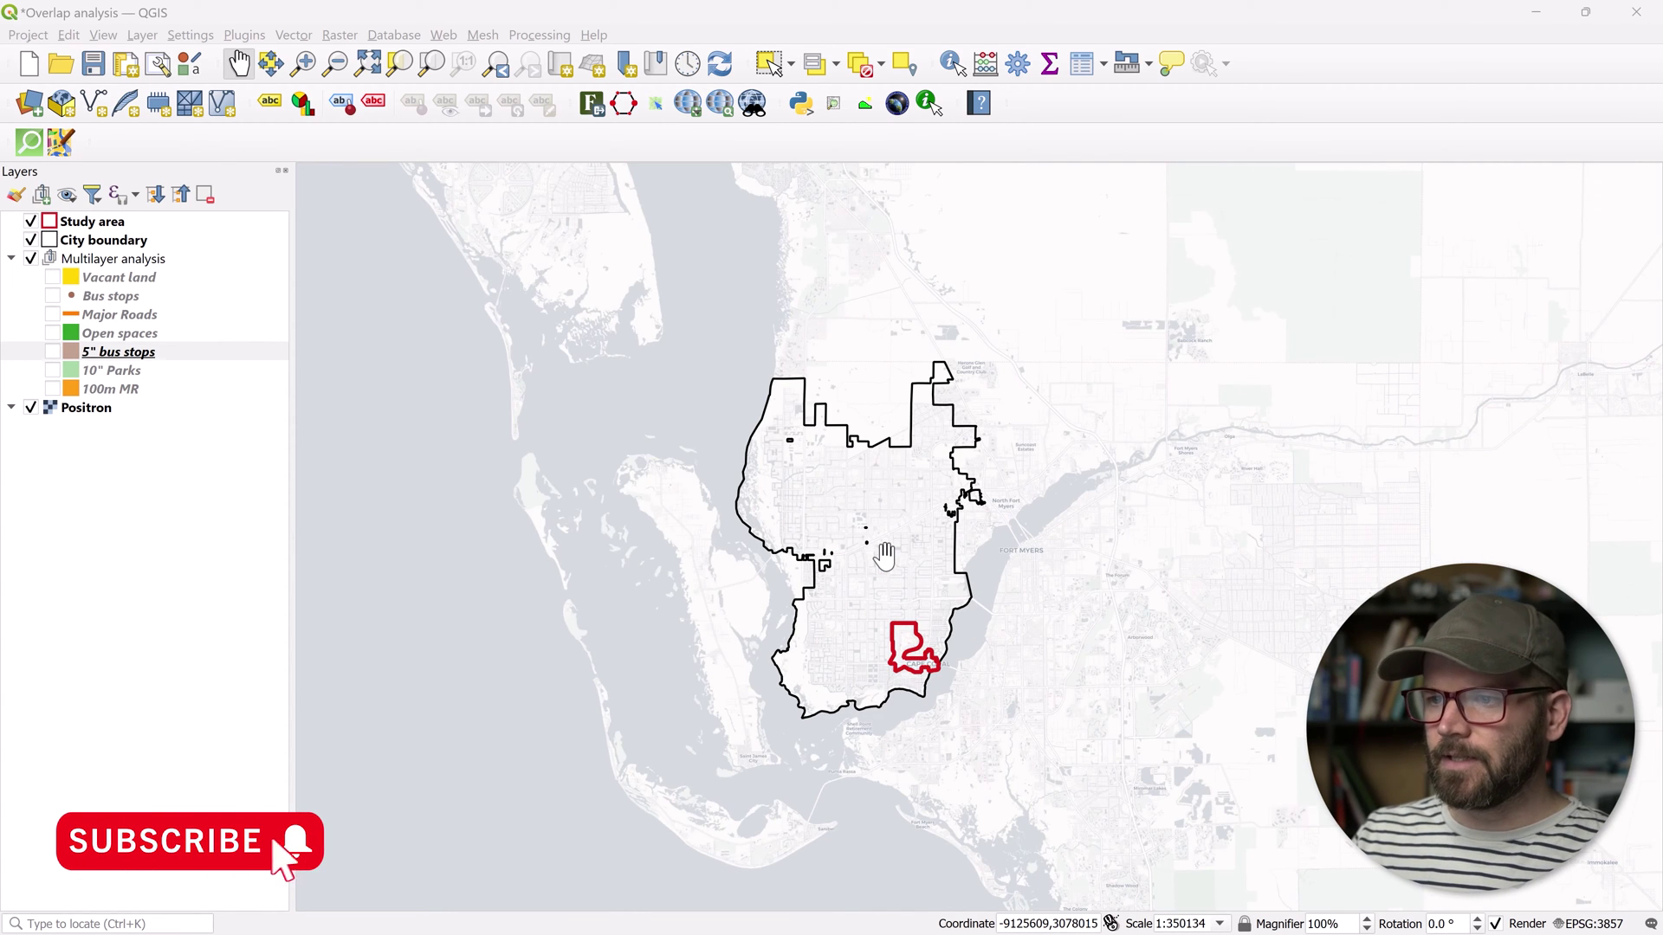
pyautogui.scroll(1, 883, 556)
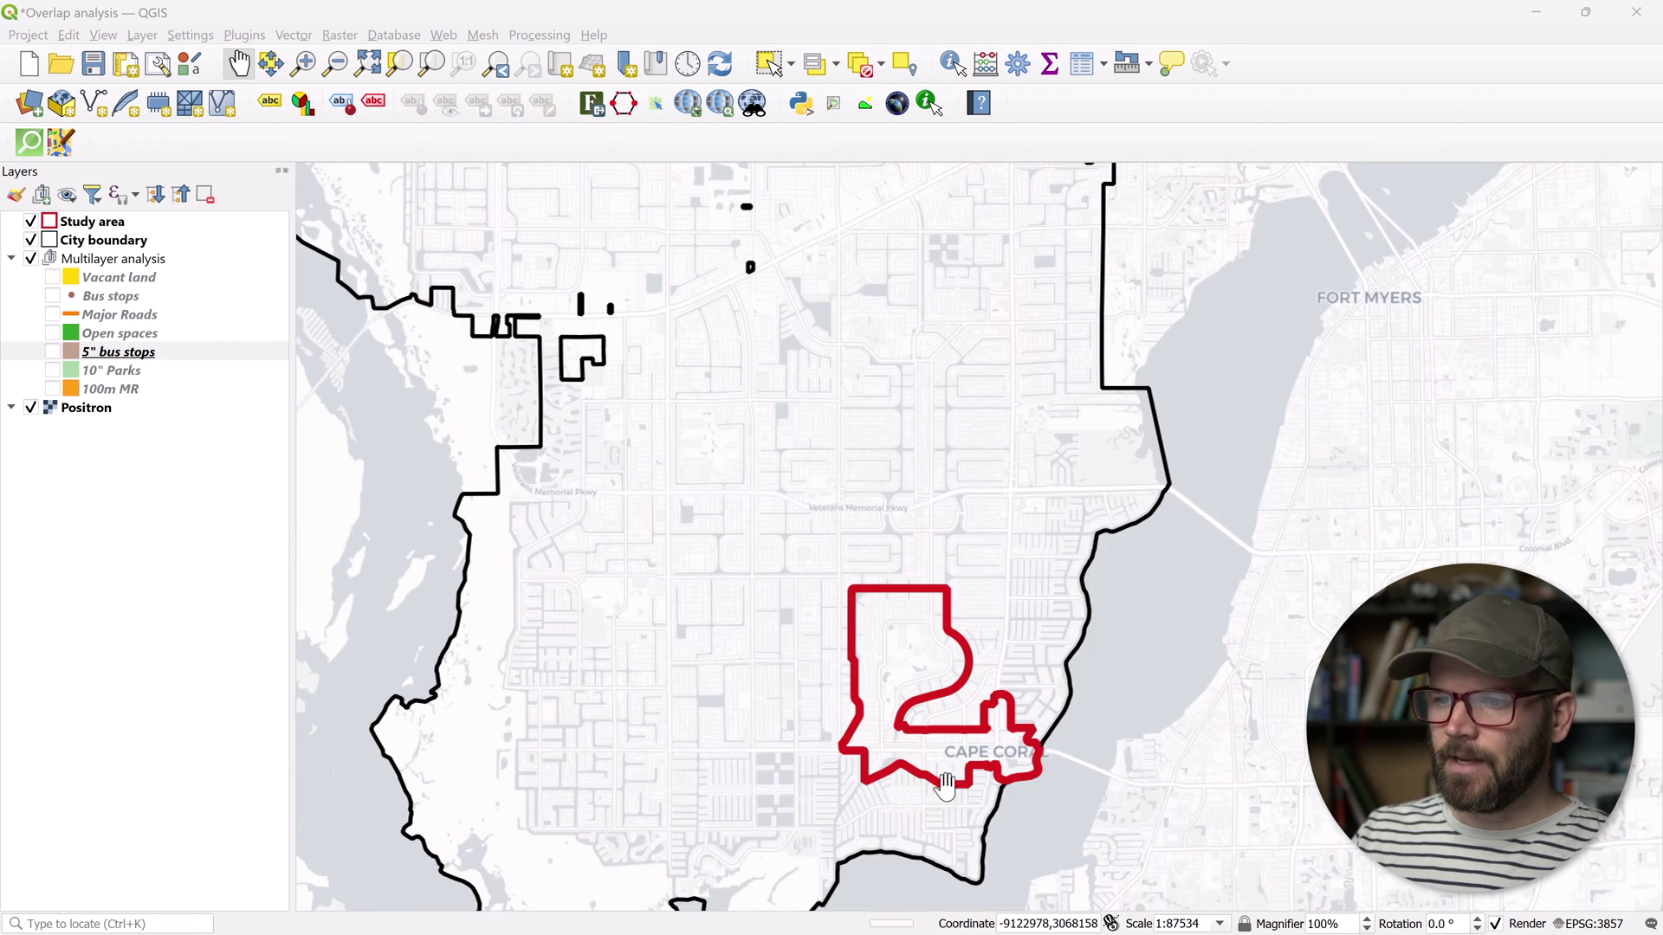
pyautogui.scroll(1, 943, 781)
pyautogui.scroll(1, 930, 749)
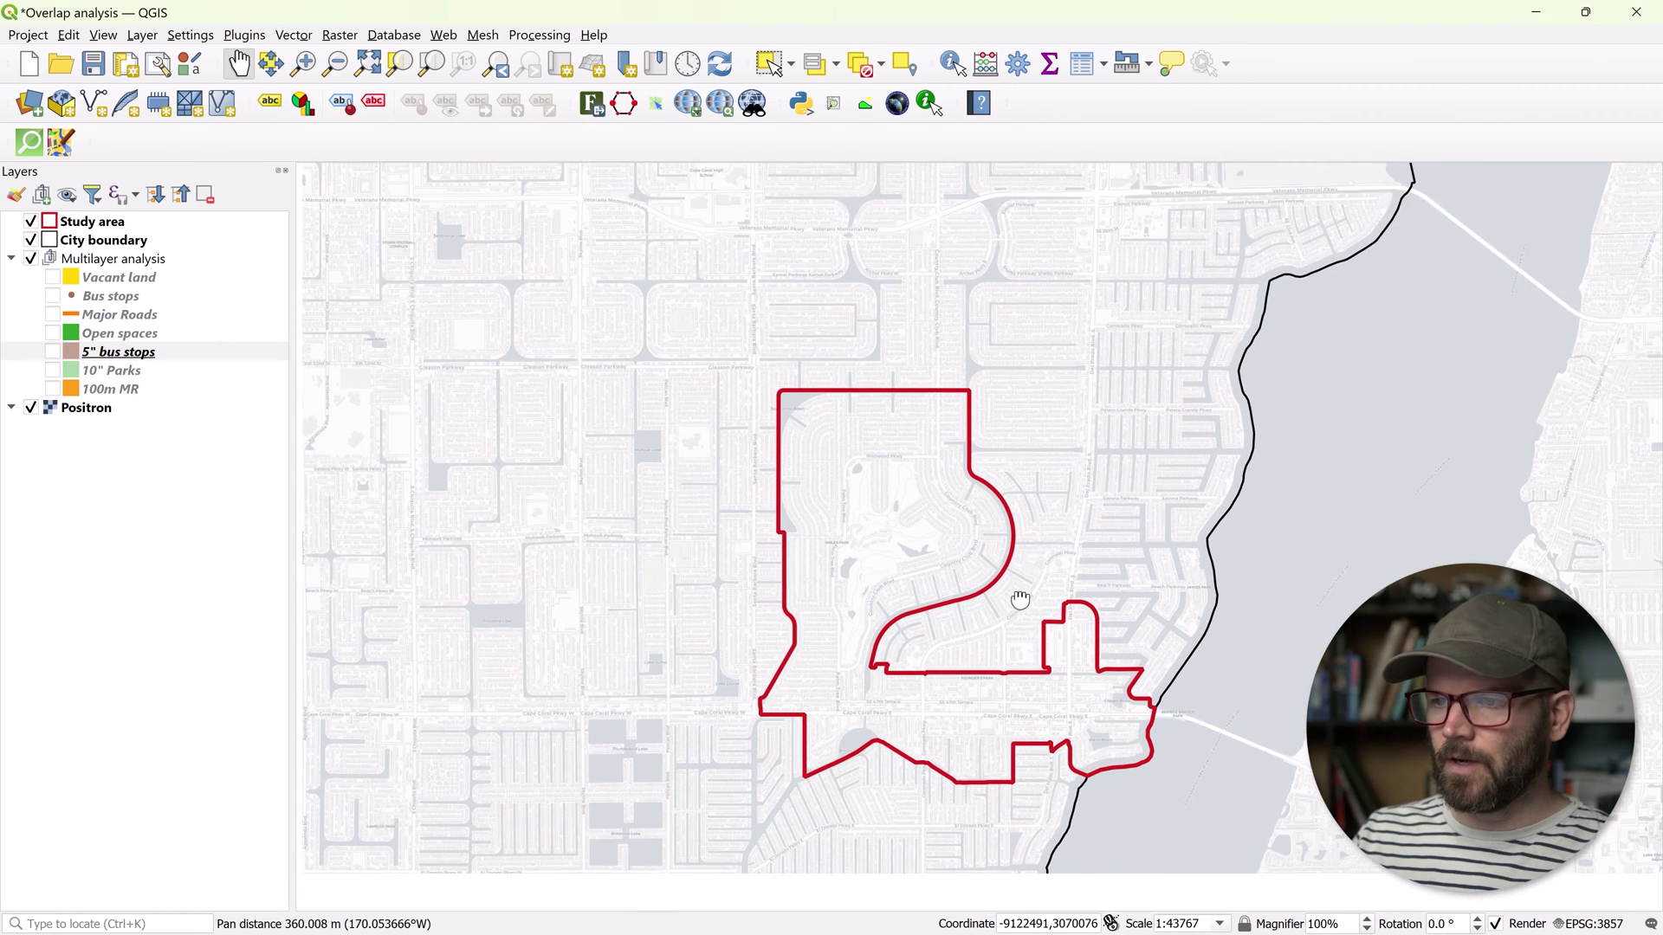
# Step: Centre the Cape Coral study area in the map and switch on the Vacant land parcels
pyautogui.moveTo(1006, 643)
pyautogui.mouseDown()
pyautogui.moveTo(1014, 594)
pyautogui.moveTo(978, 620)
pyautogui.mouseUp()
pyautogui.scroll(1, 939, 641)
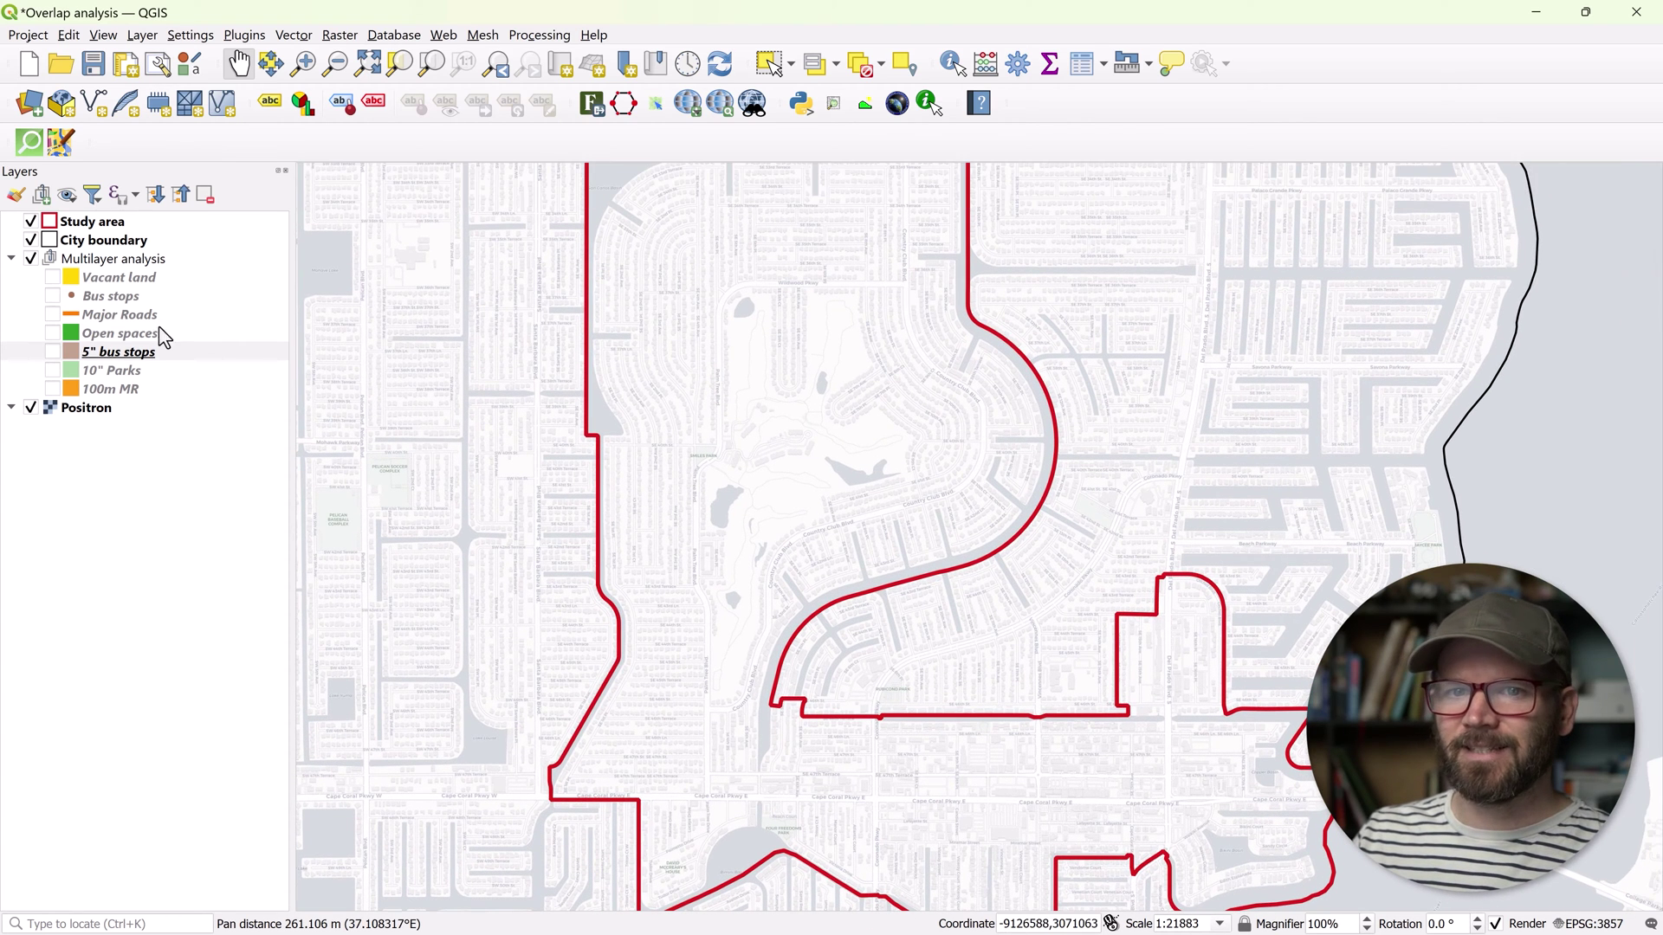
pyautogui.click(52, 276)
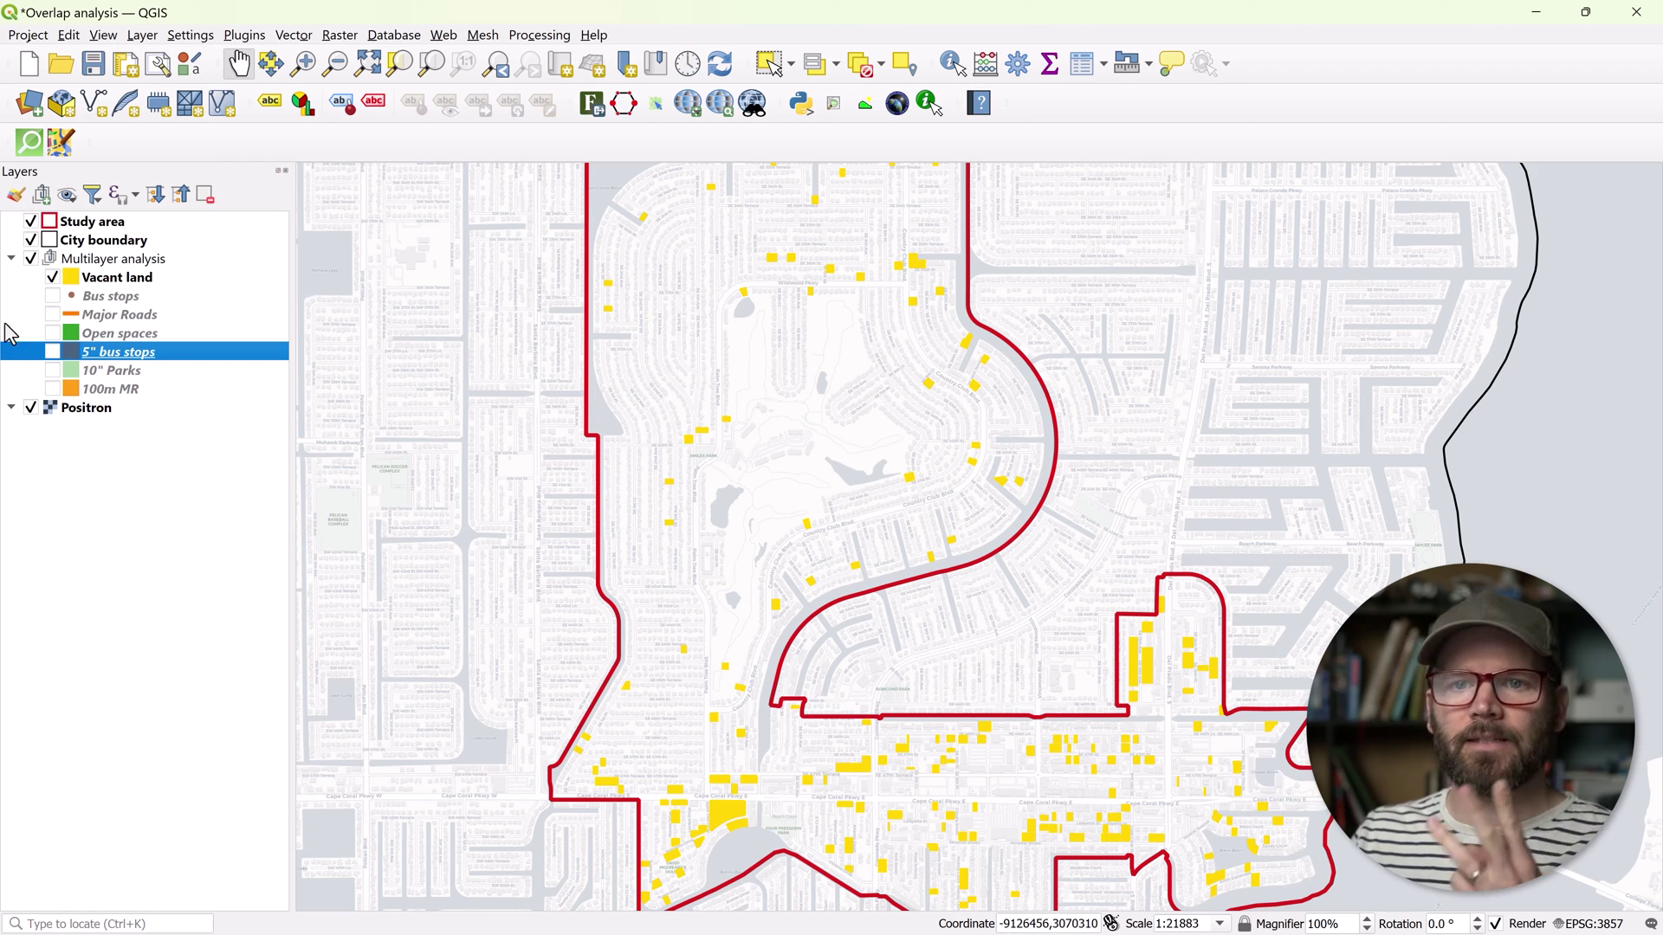
# Step: Turn on Bus stops, Open spaces and the 10" Parks buffers, then hide the bus stops and vacant land
pyautogui.click(53, 297)
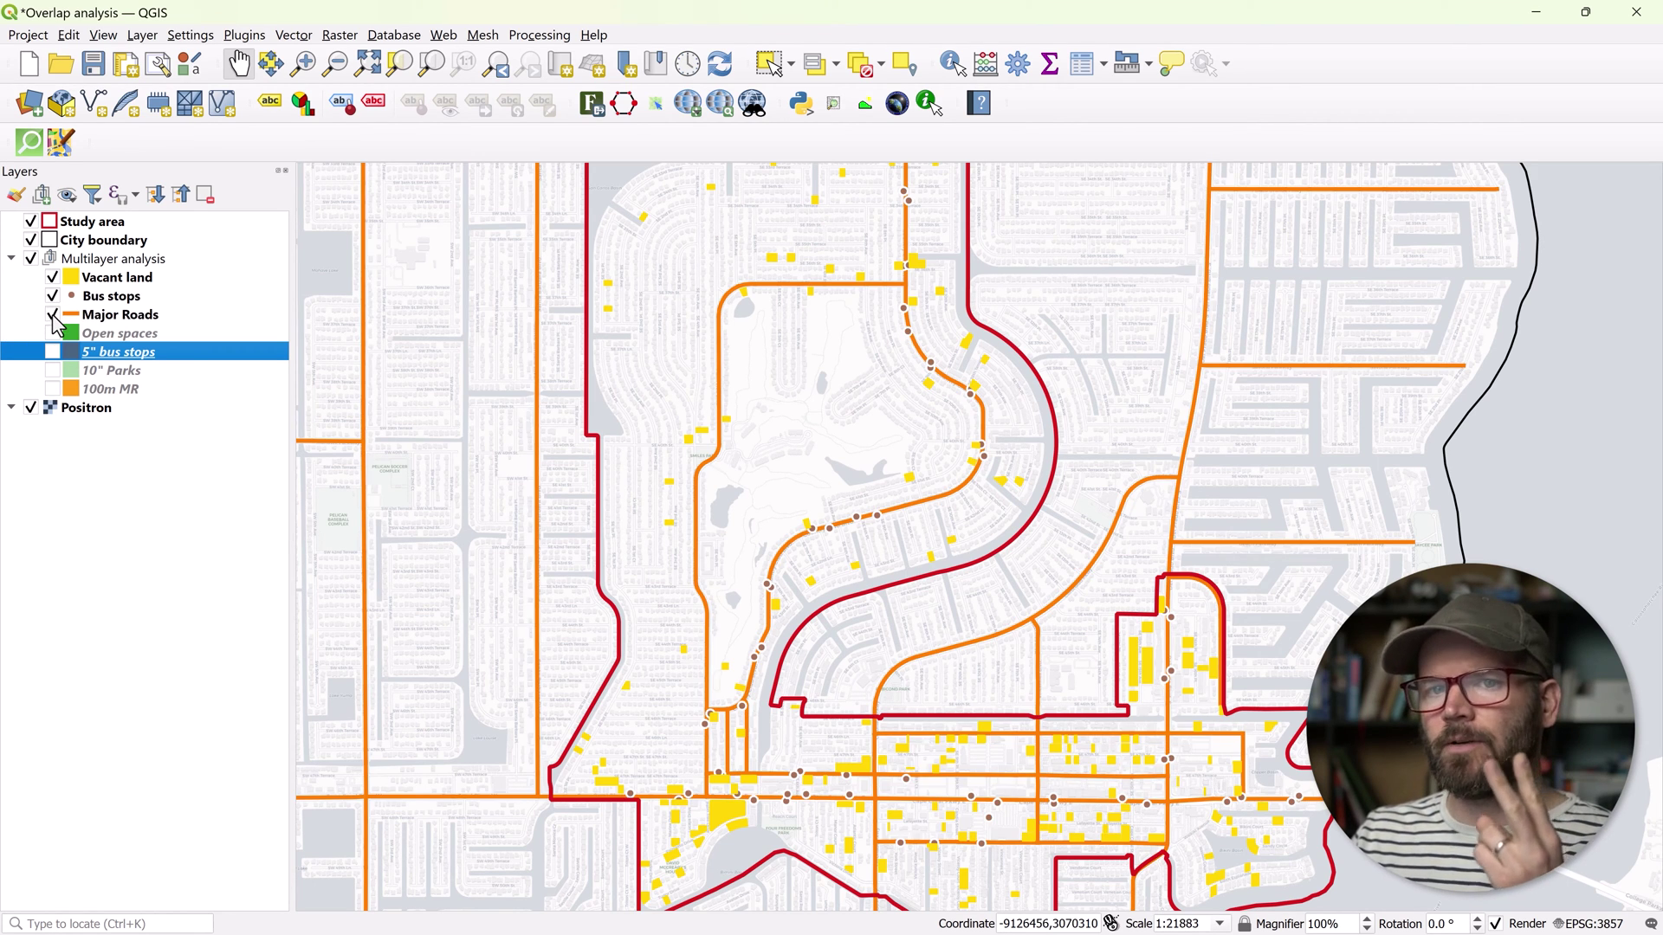
pyautogui.click(54, 335)
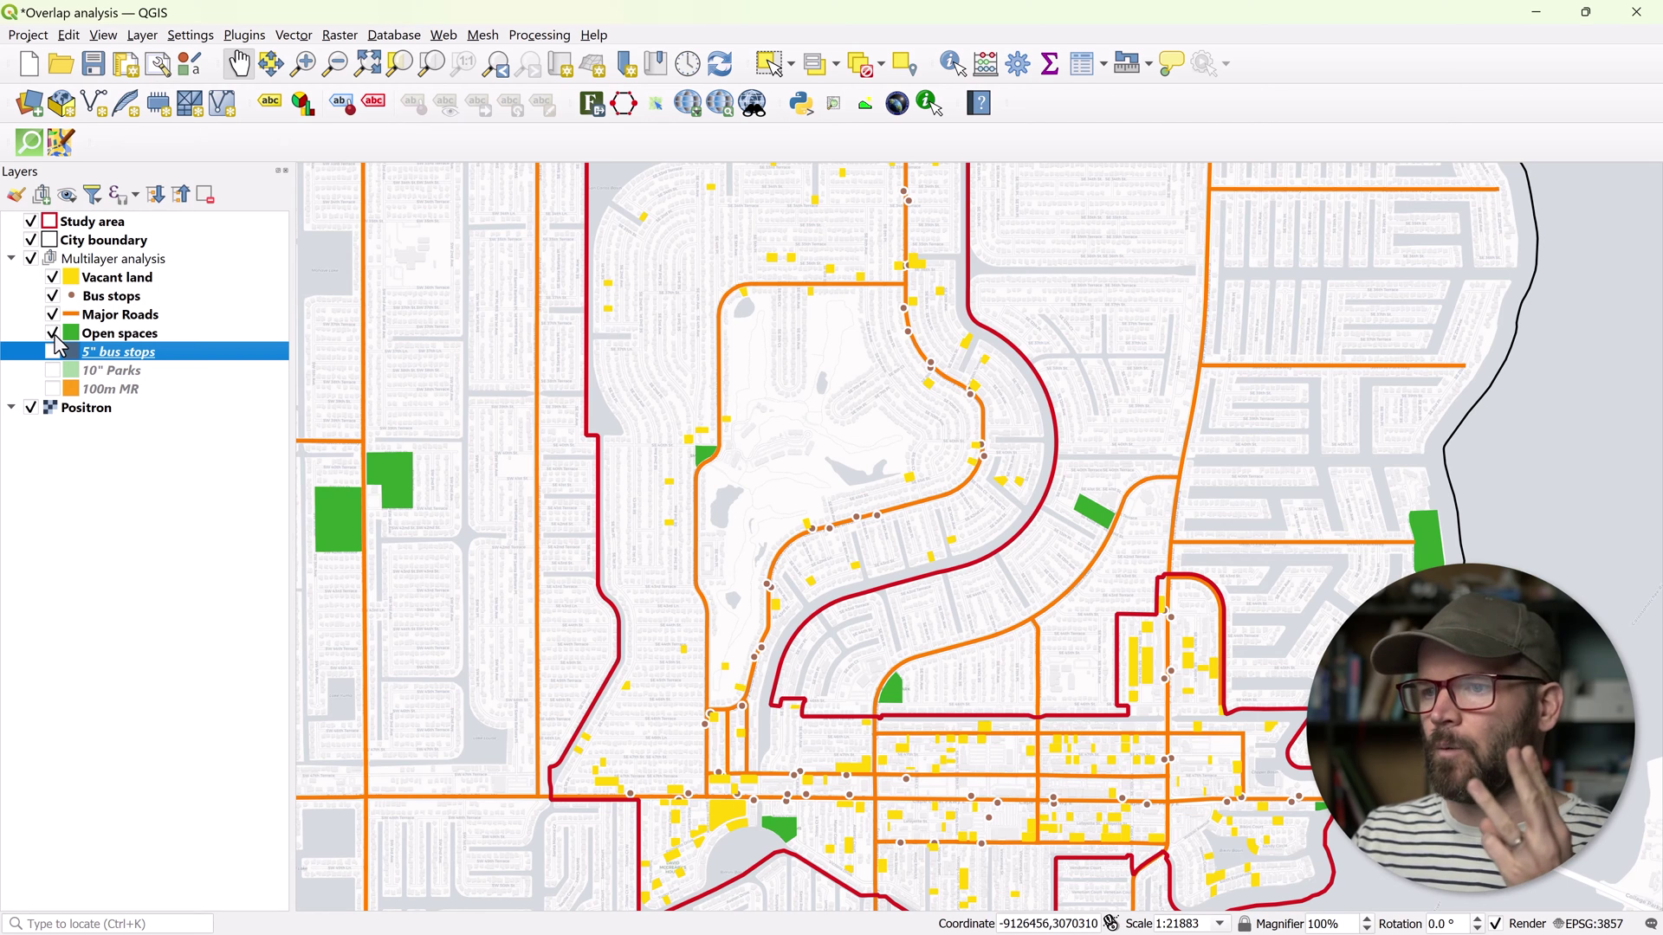
pyautogui.scroll(-1, 662, 461)
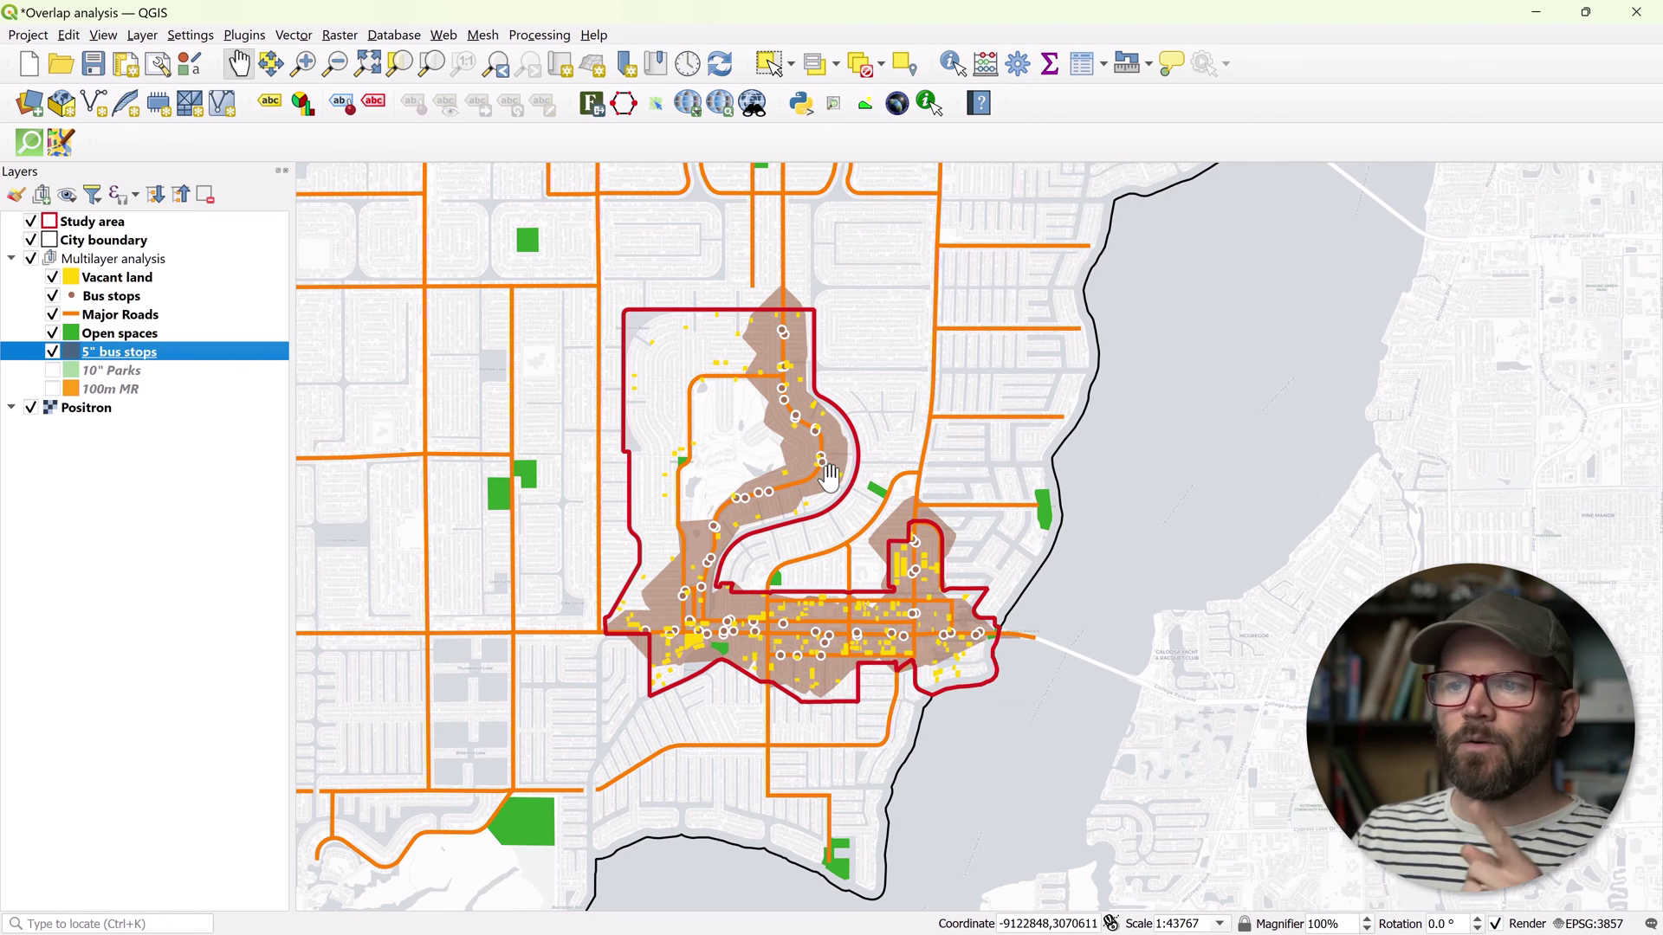
pyautogui.click(53, 372)
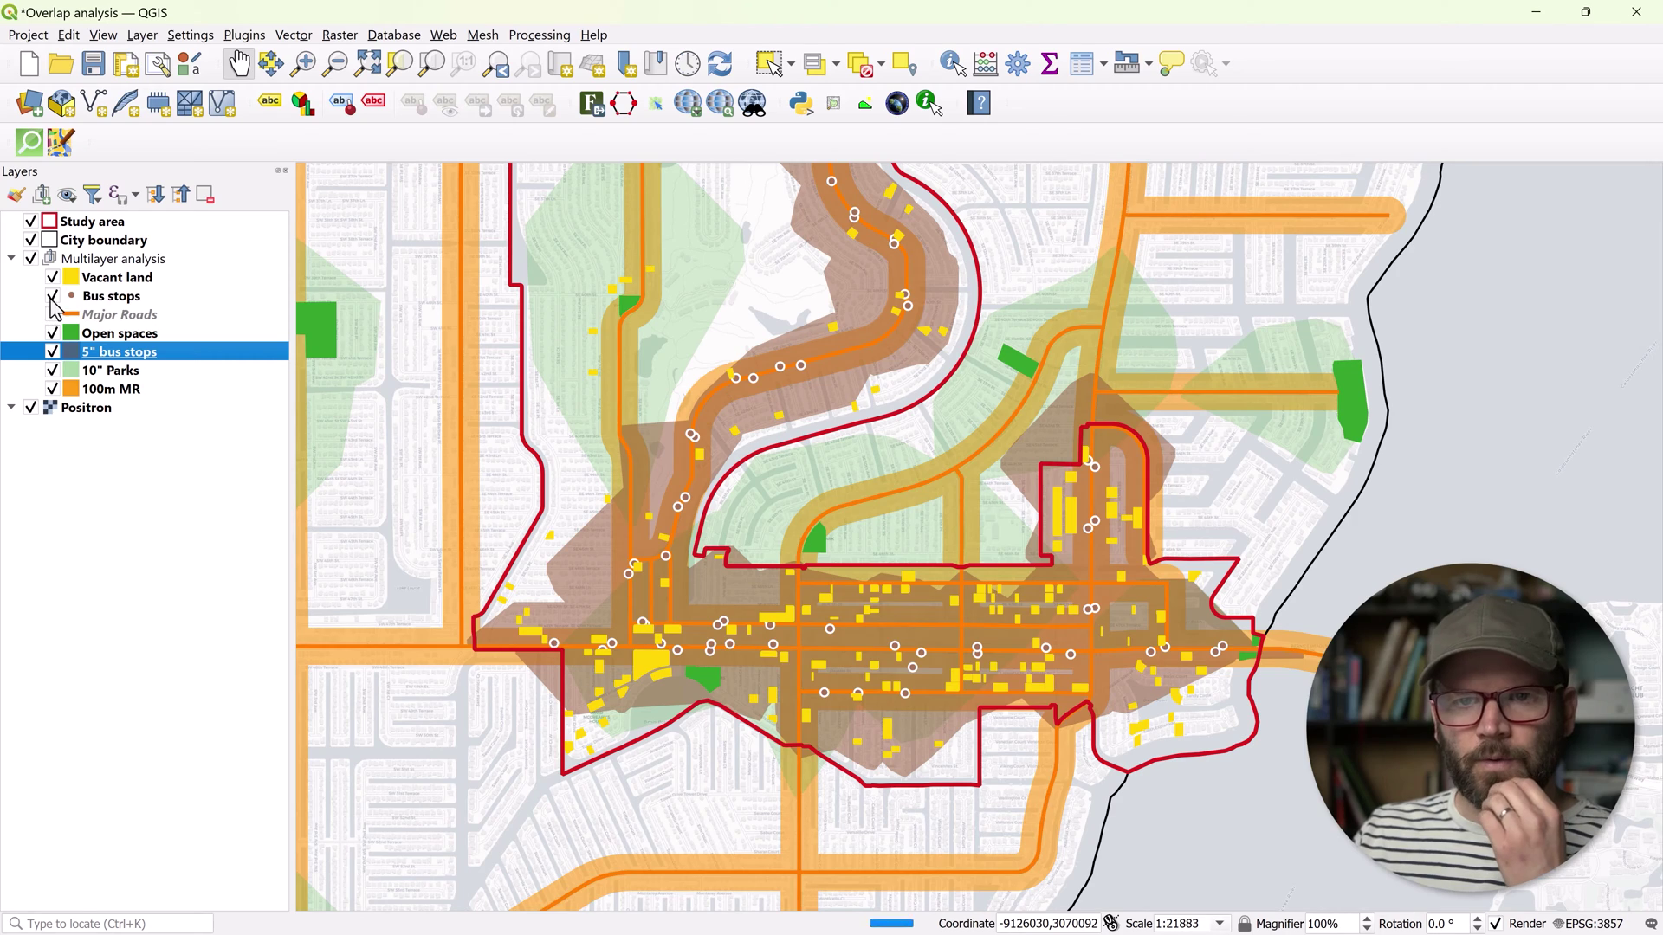
pyautogui.click(52, 297)
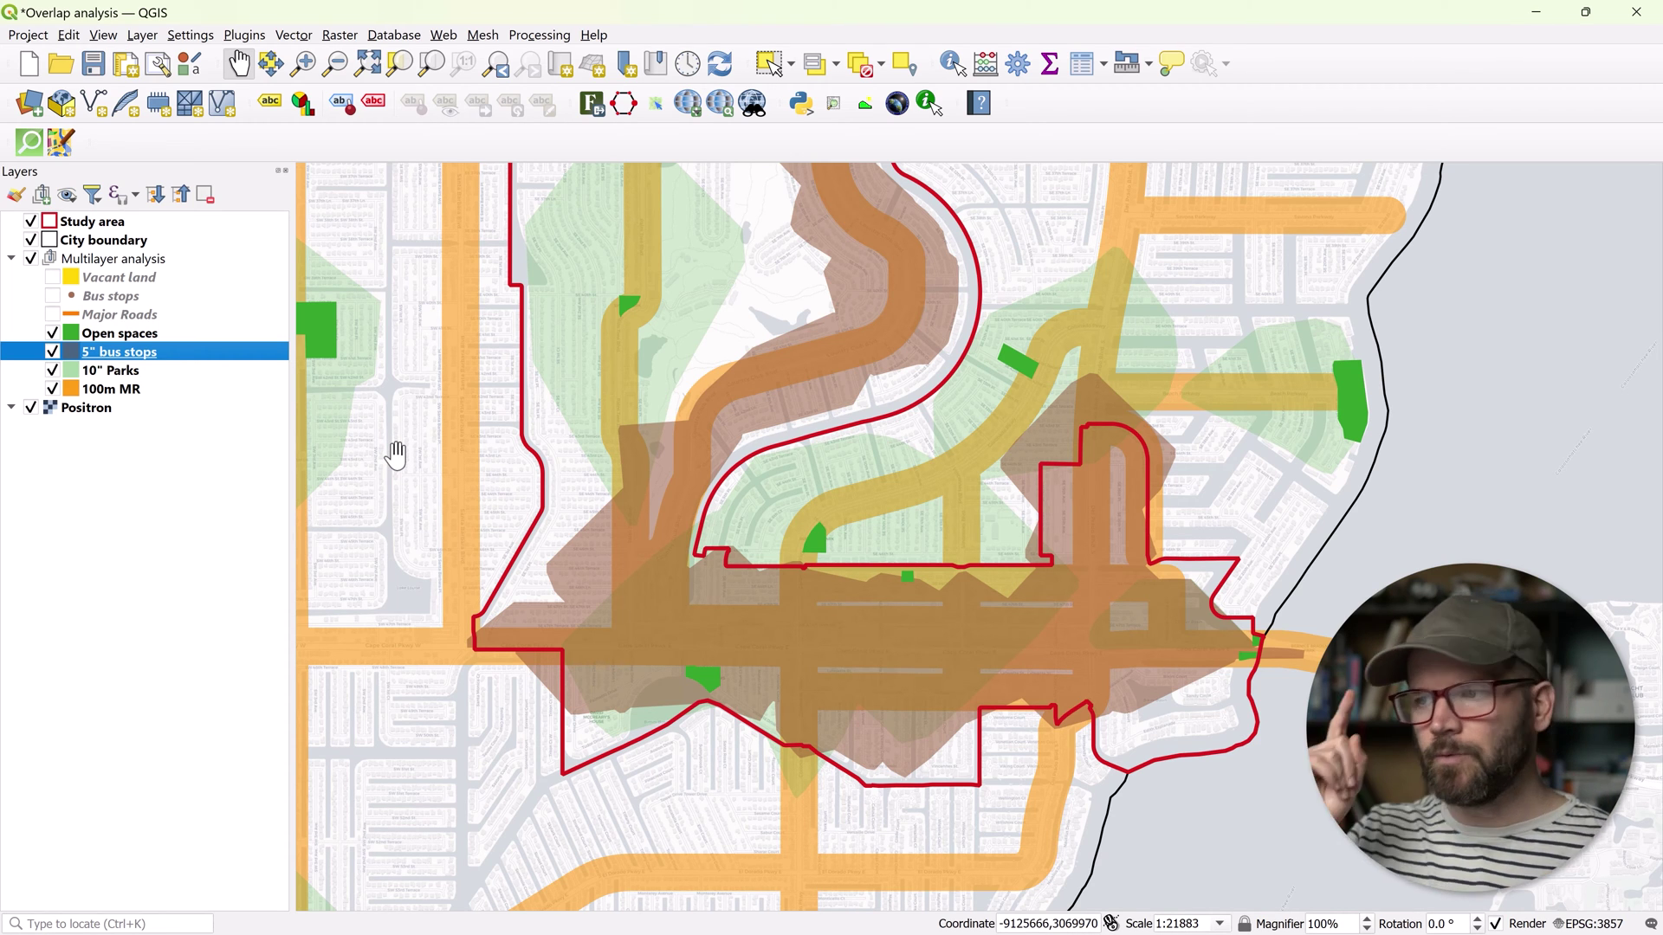
pyautogui.scroll(-1, 855, 477)
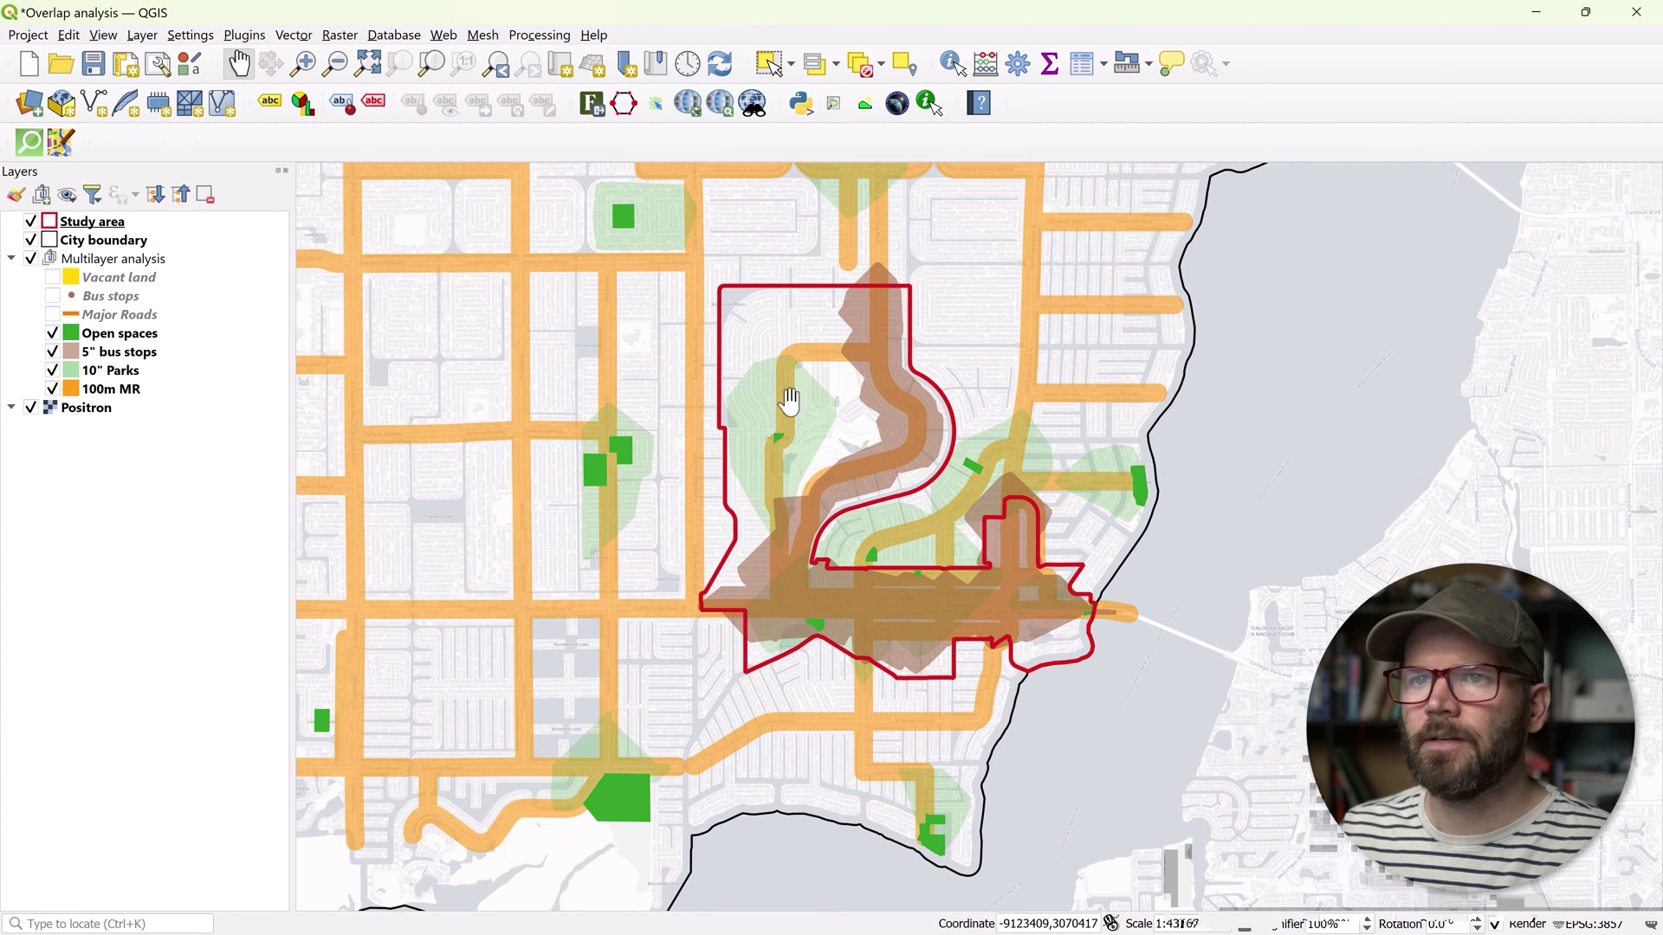
# Step: Open the Processing Toolbox and launch the Overlap analysis algorithm
pyautogui.click(539, 39)
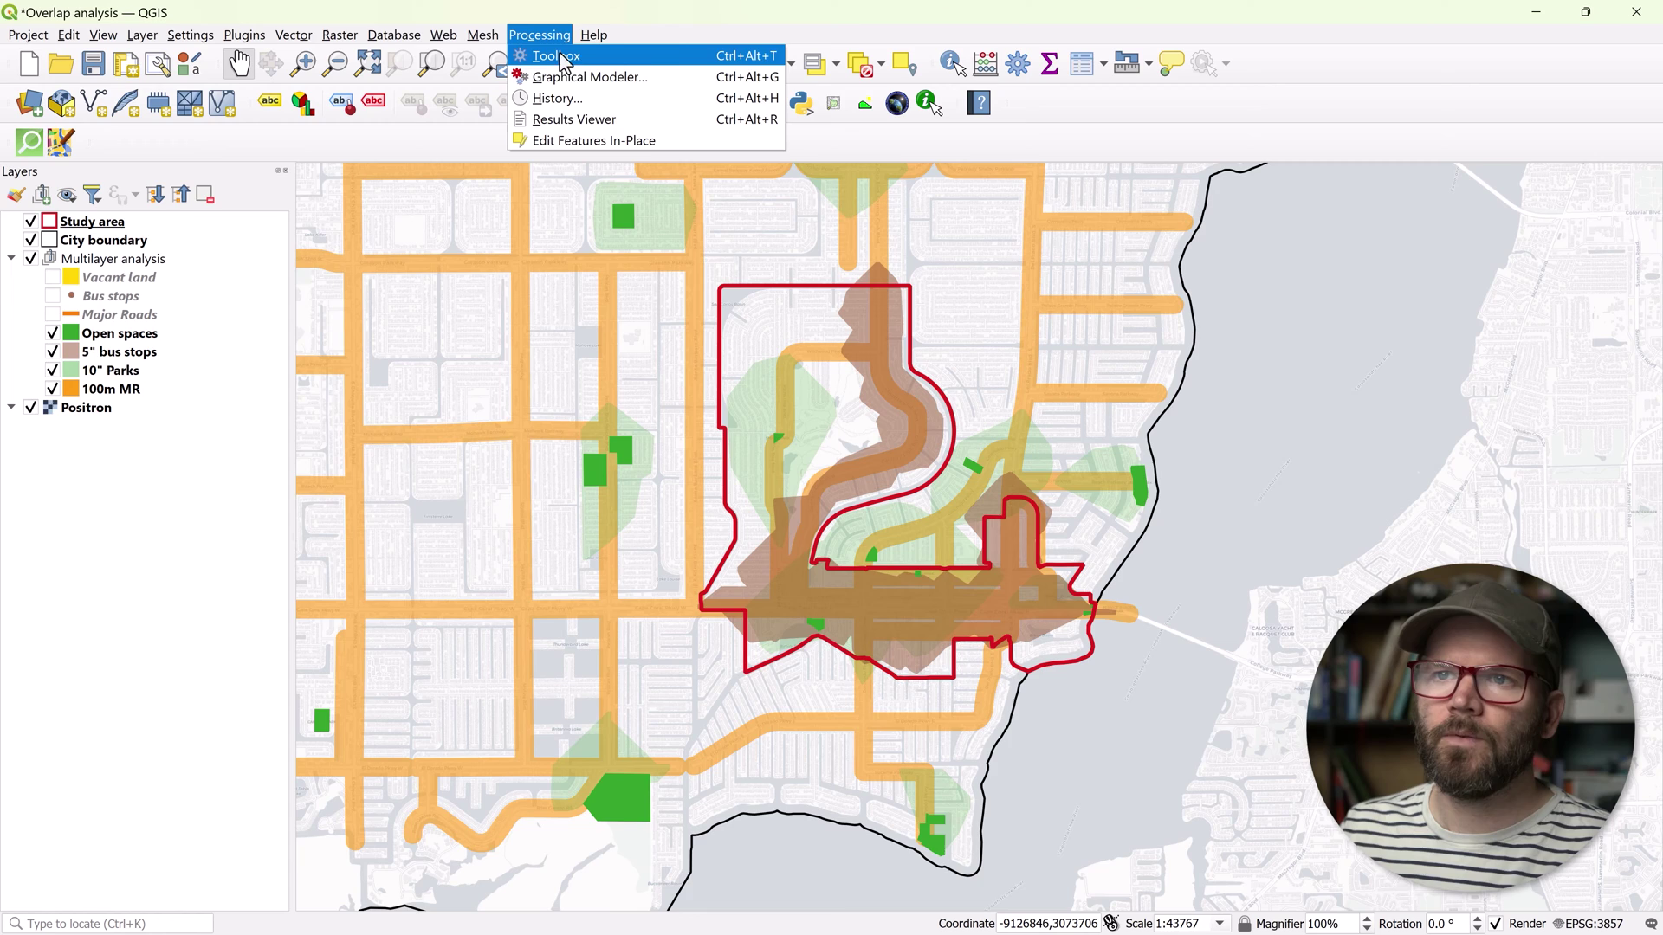
pyautogui.click(673, 58)
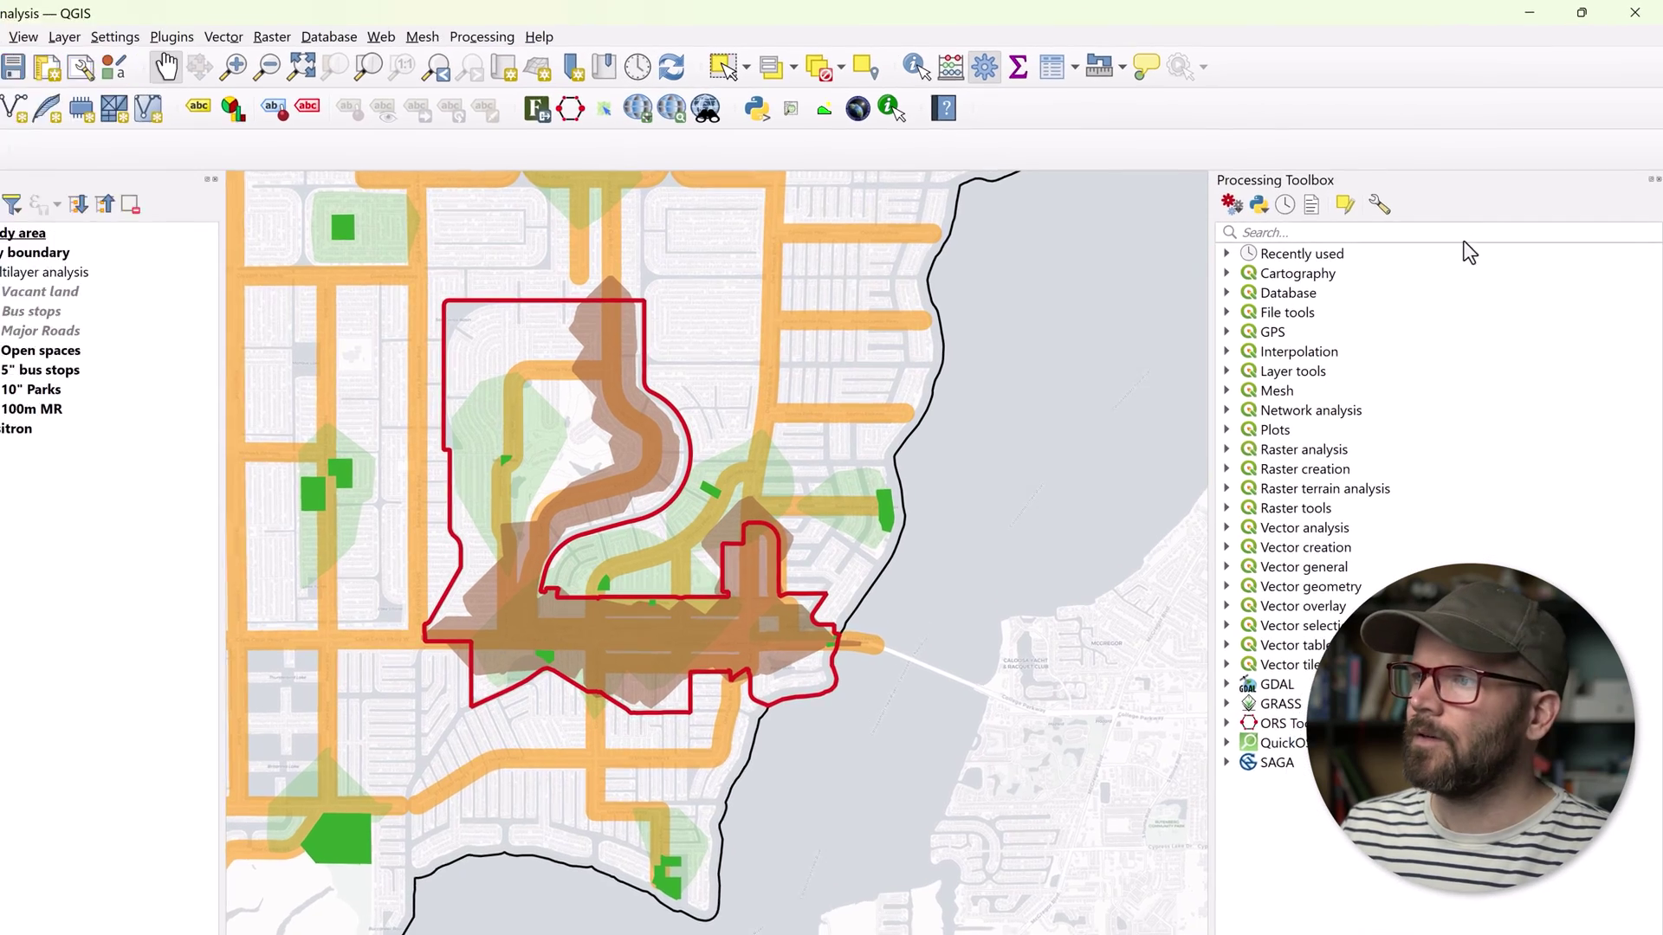
pyautogui.write('ove')
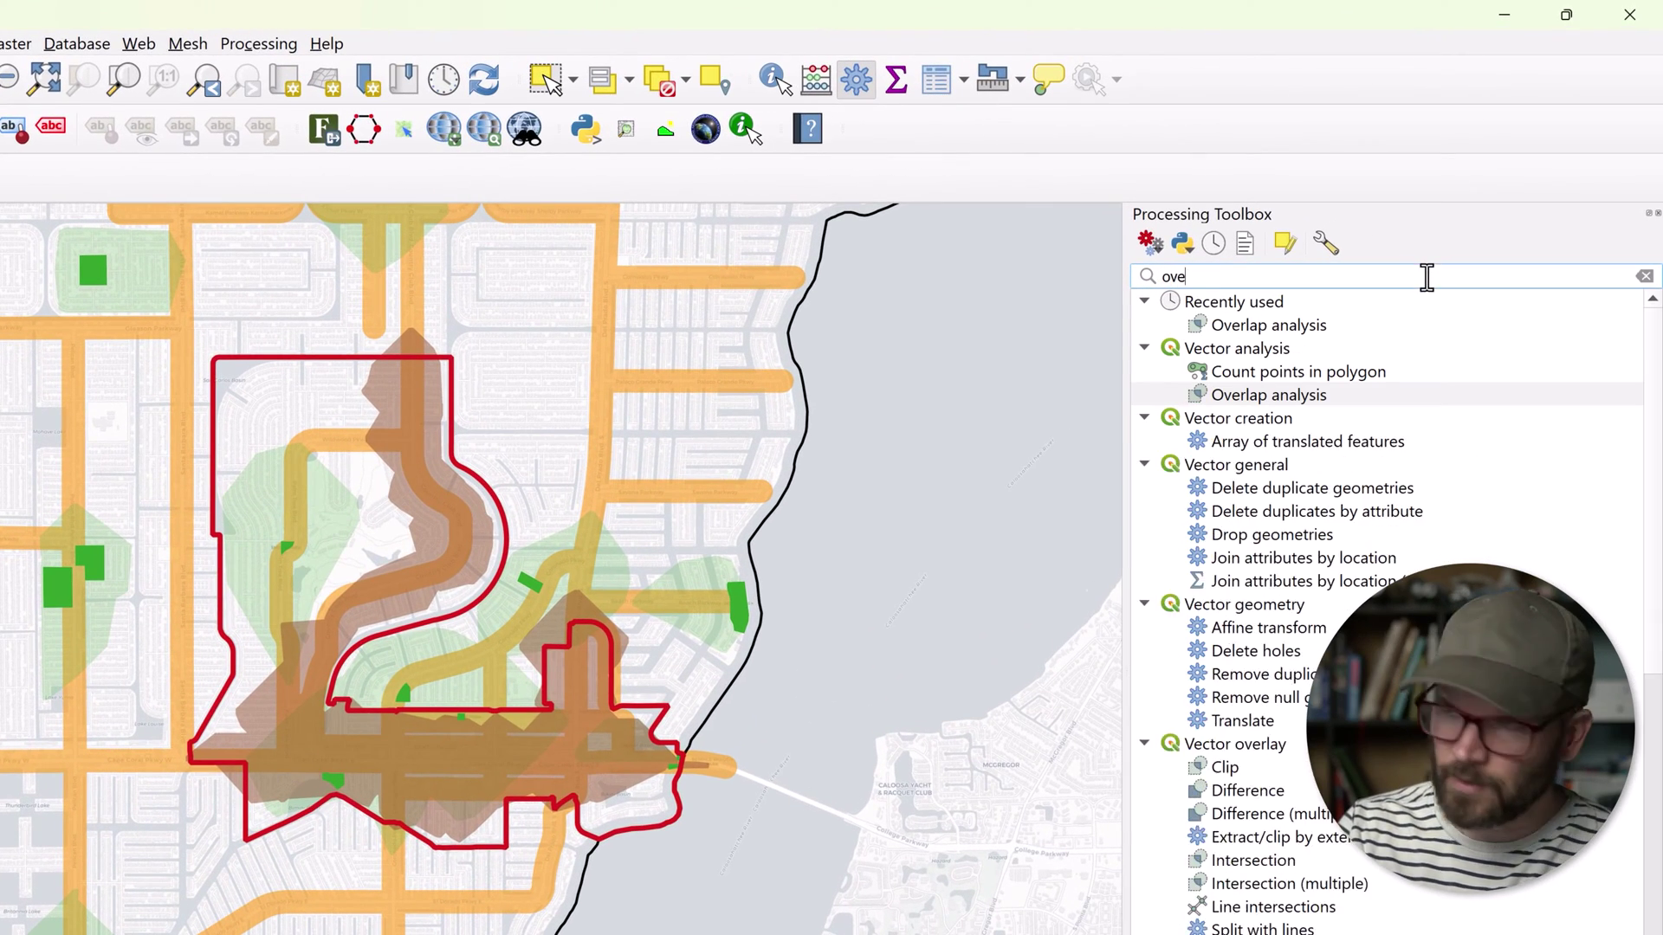
pyautogui.write('rlap analy')
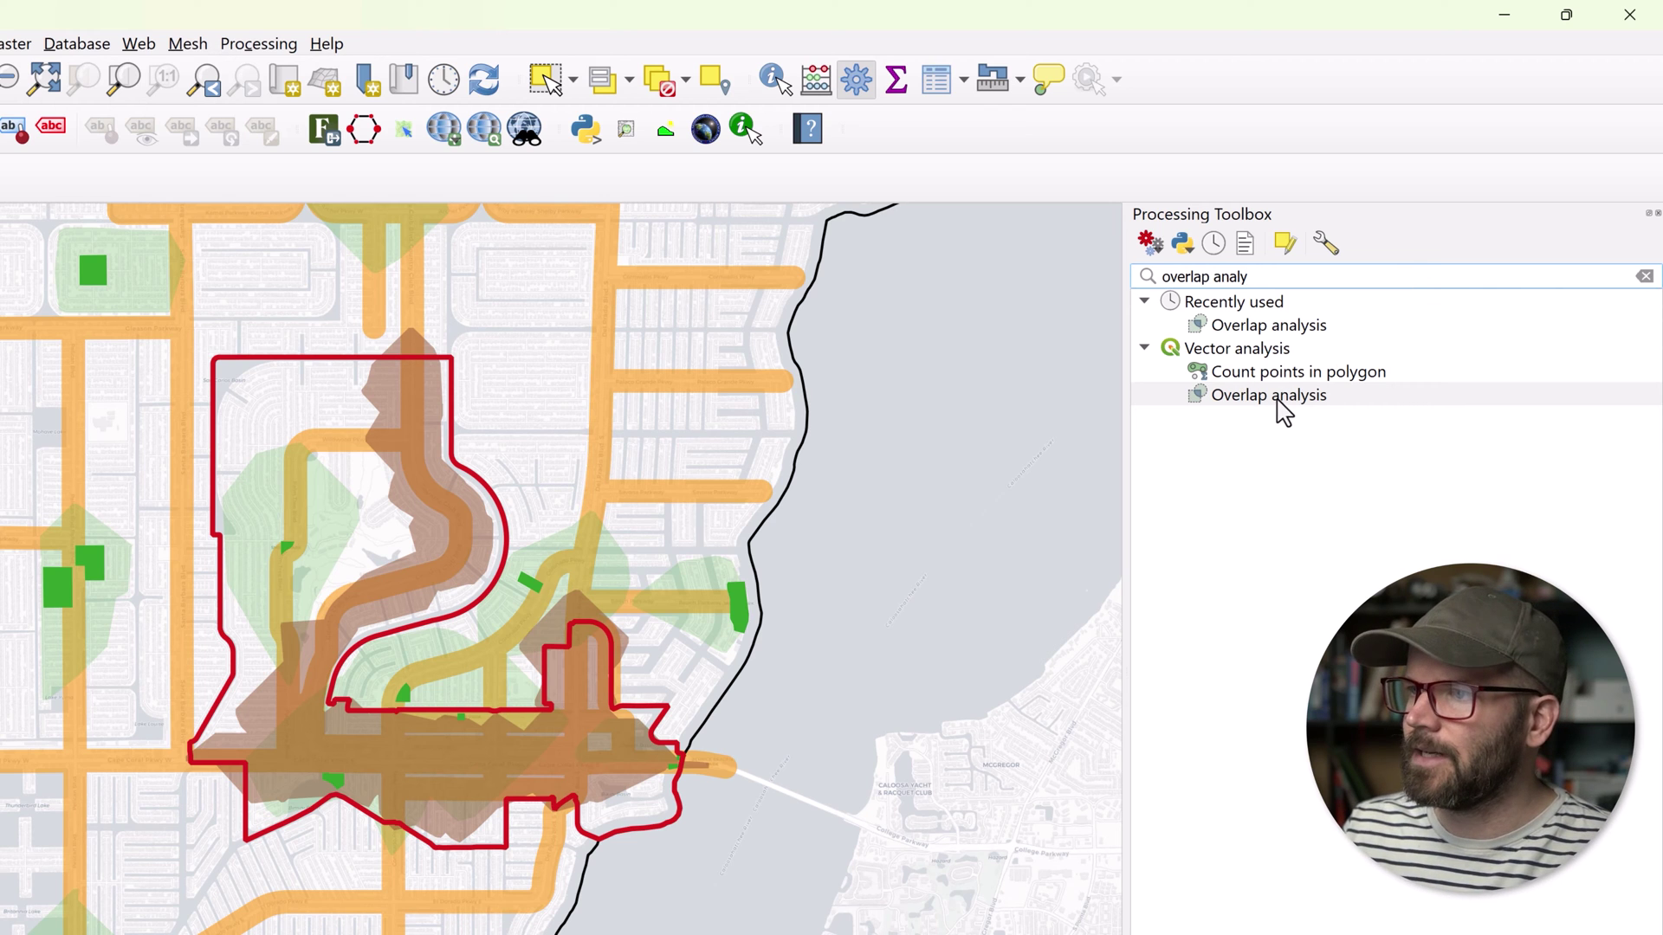
pyautogui.doubleClick(1251, 400)
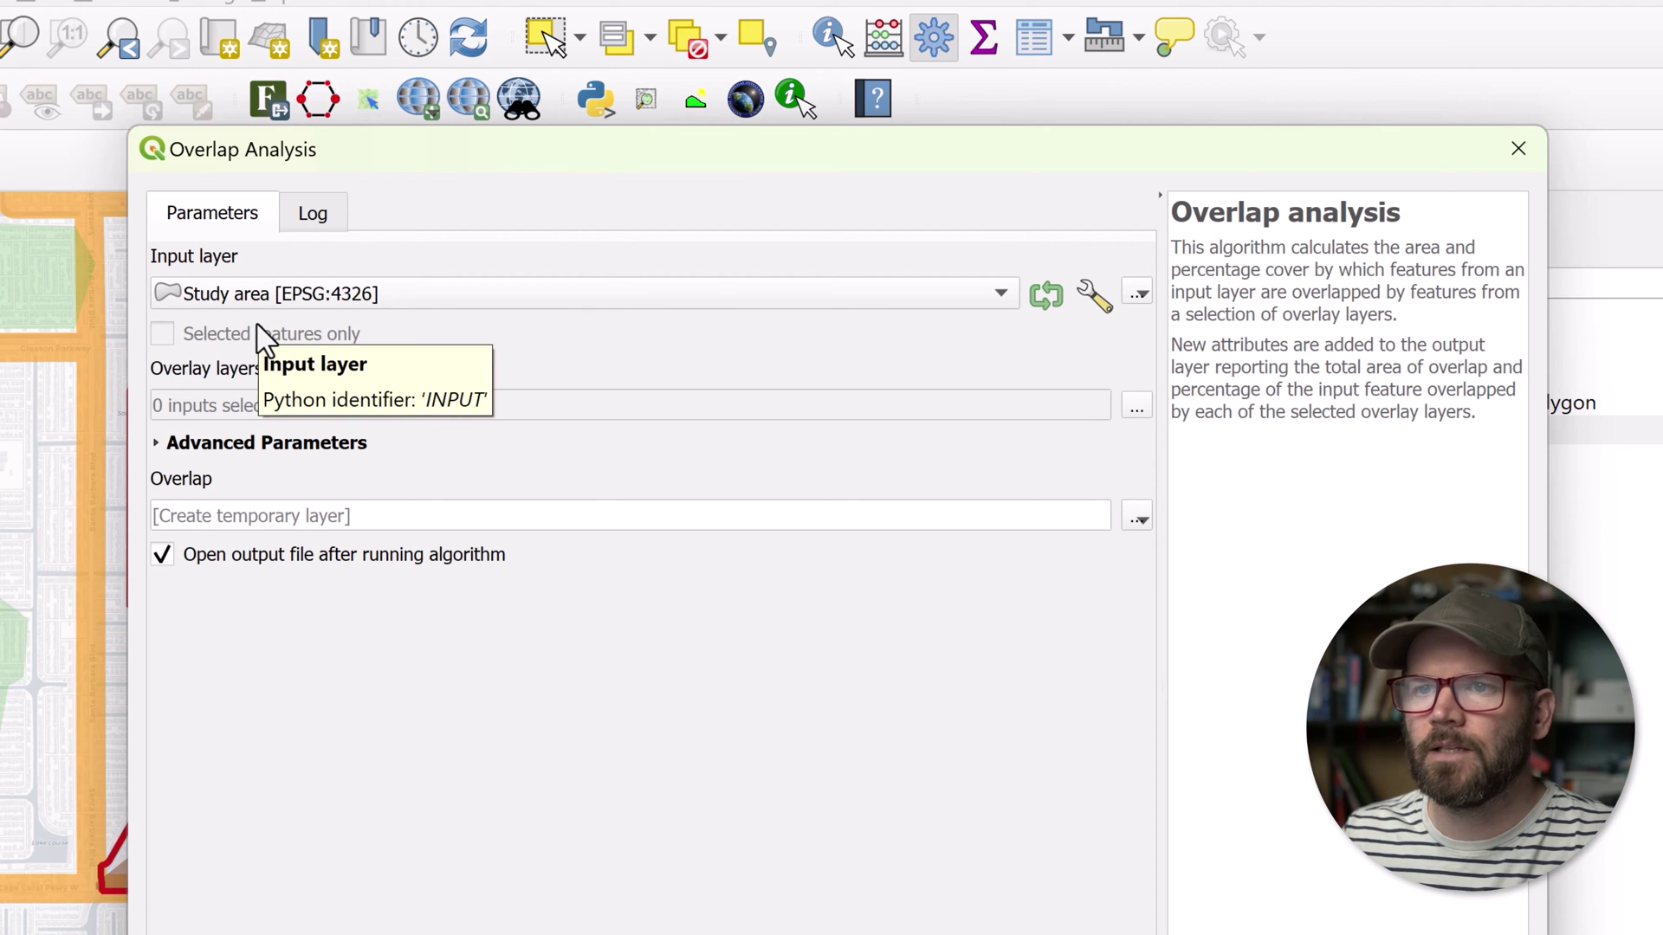
# Step: Run Overlap Analysis on Vacant land with 10" Parks, 100m MR and 5" bus stops overlays
pyautogui.click(508, 308)
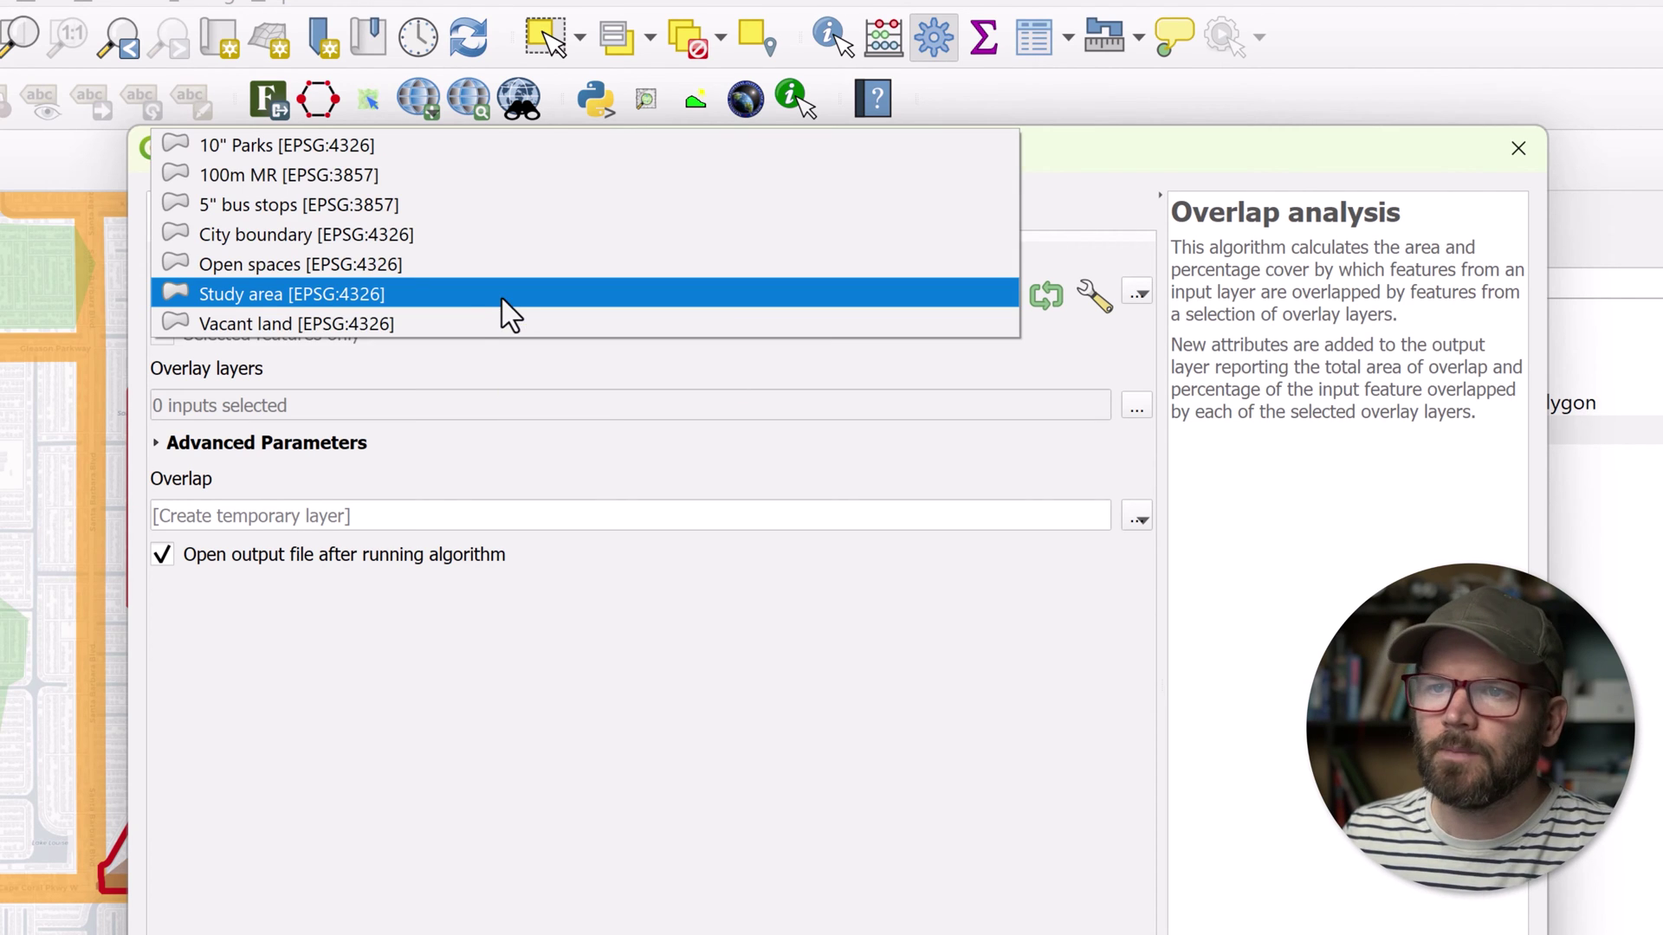
pyautogui.click(253, 324)
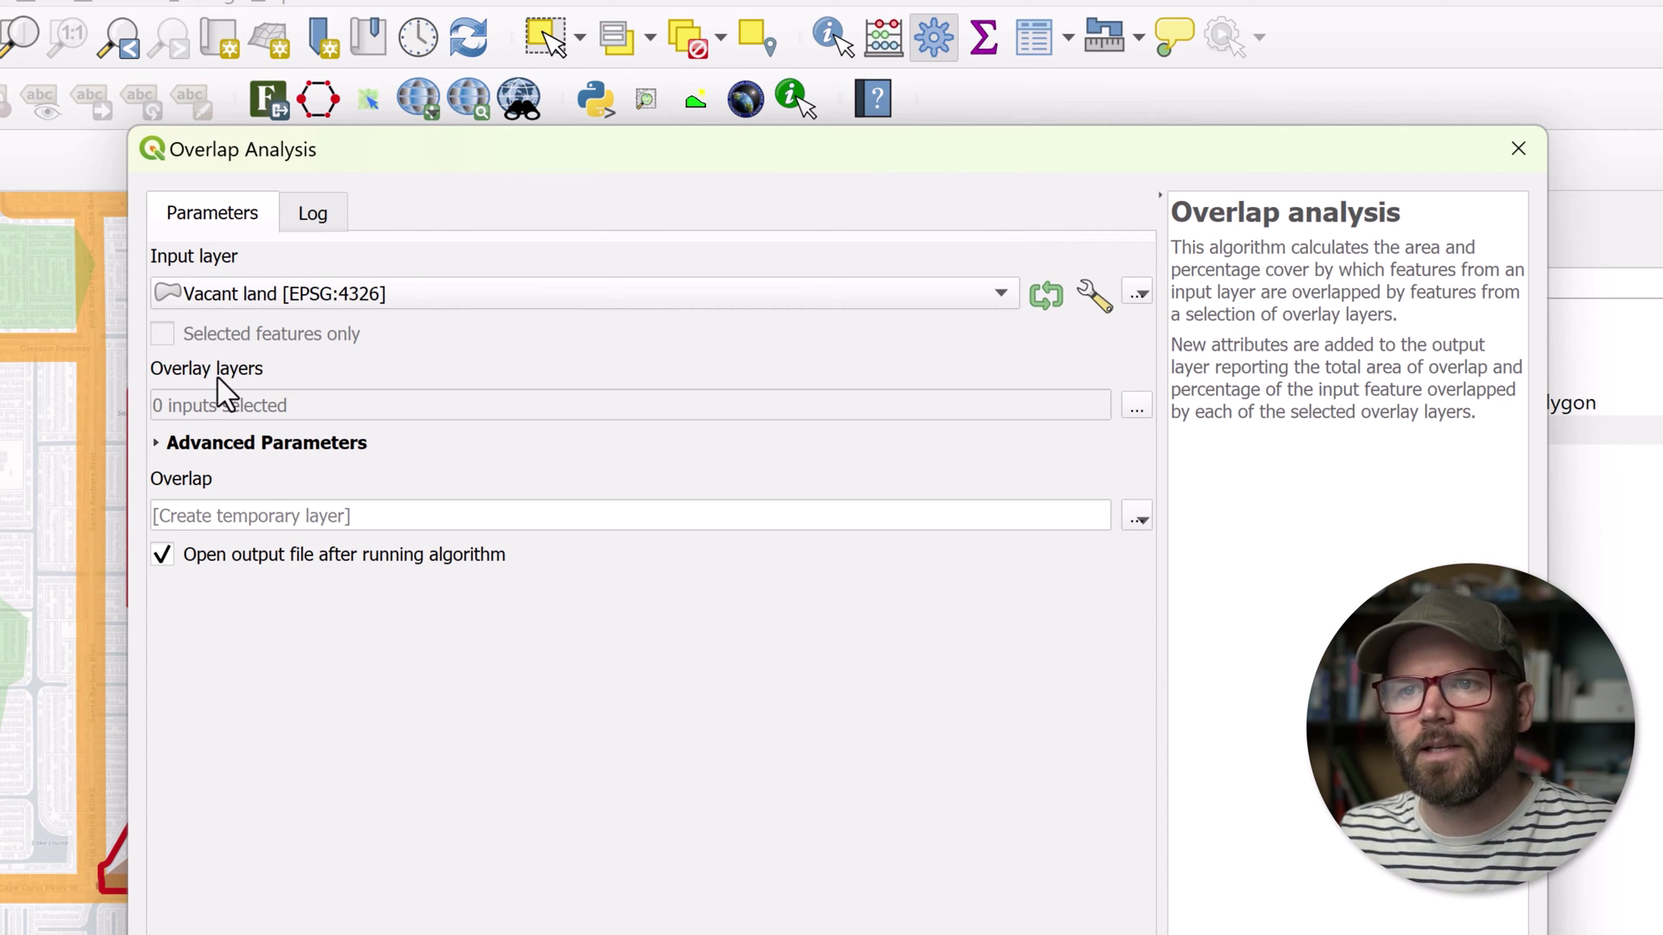
pyautogui.click(1134, 408)
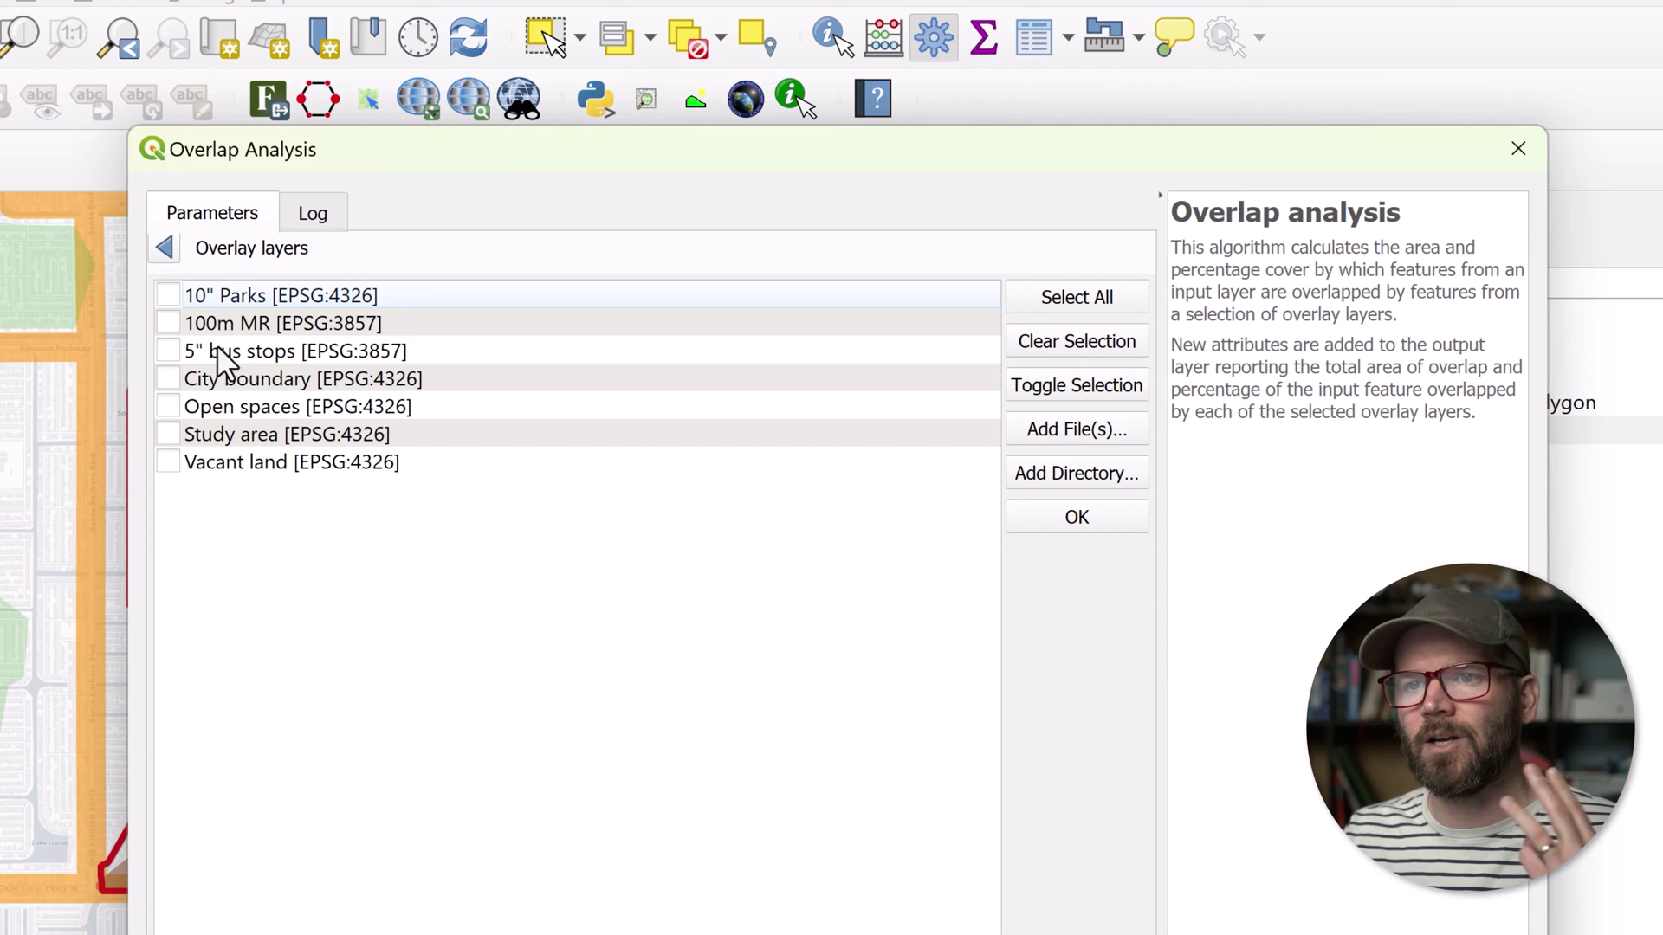
pyautogui.click(168, 354)
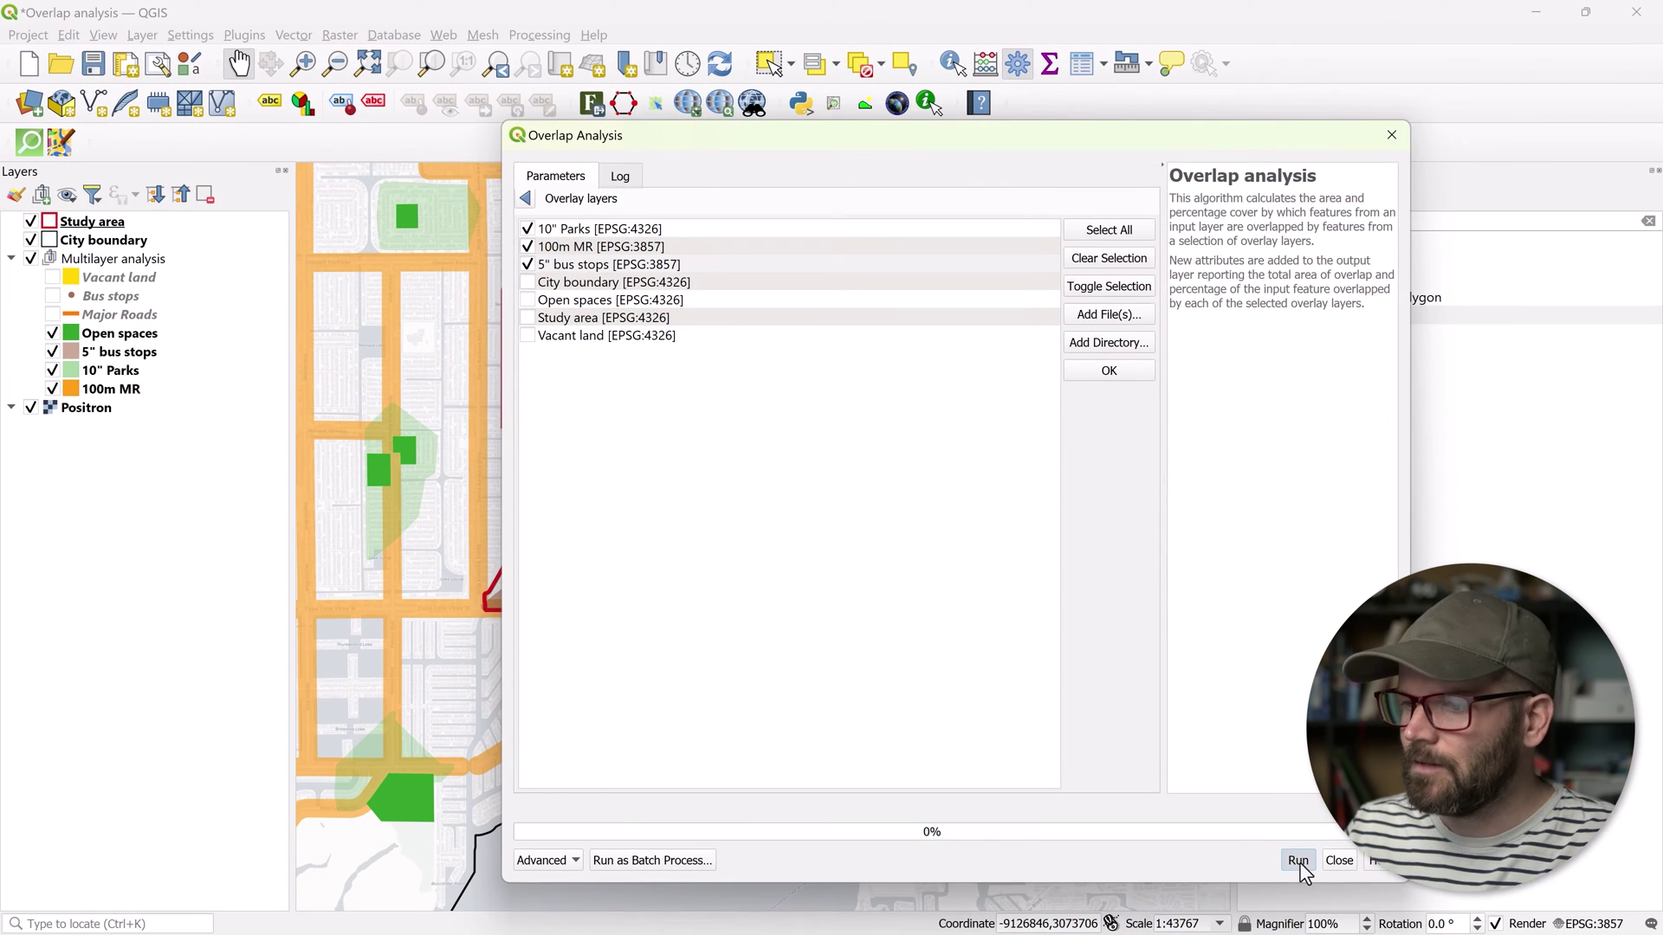
pyautogui.click(1299, 861)
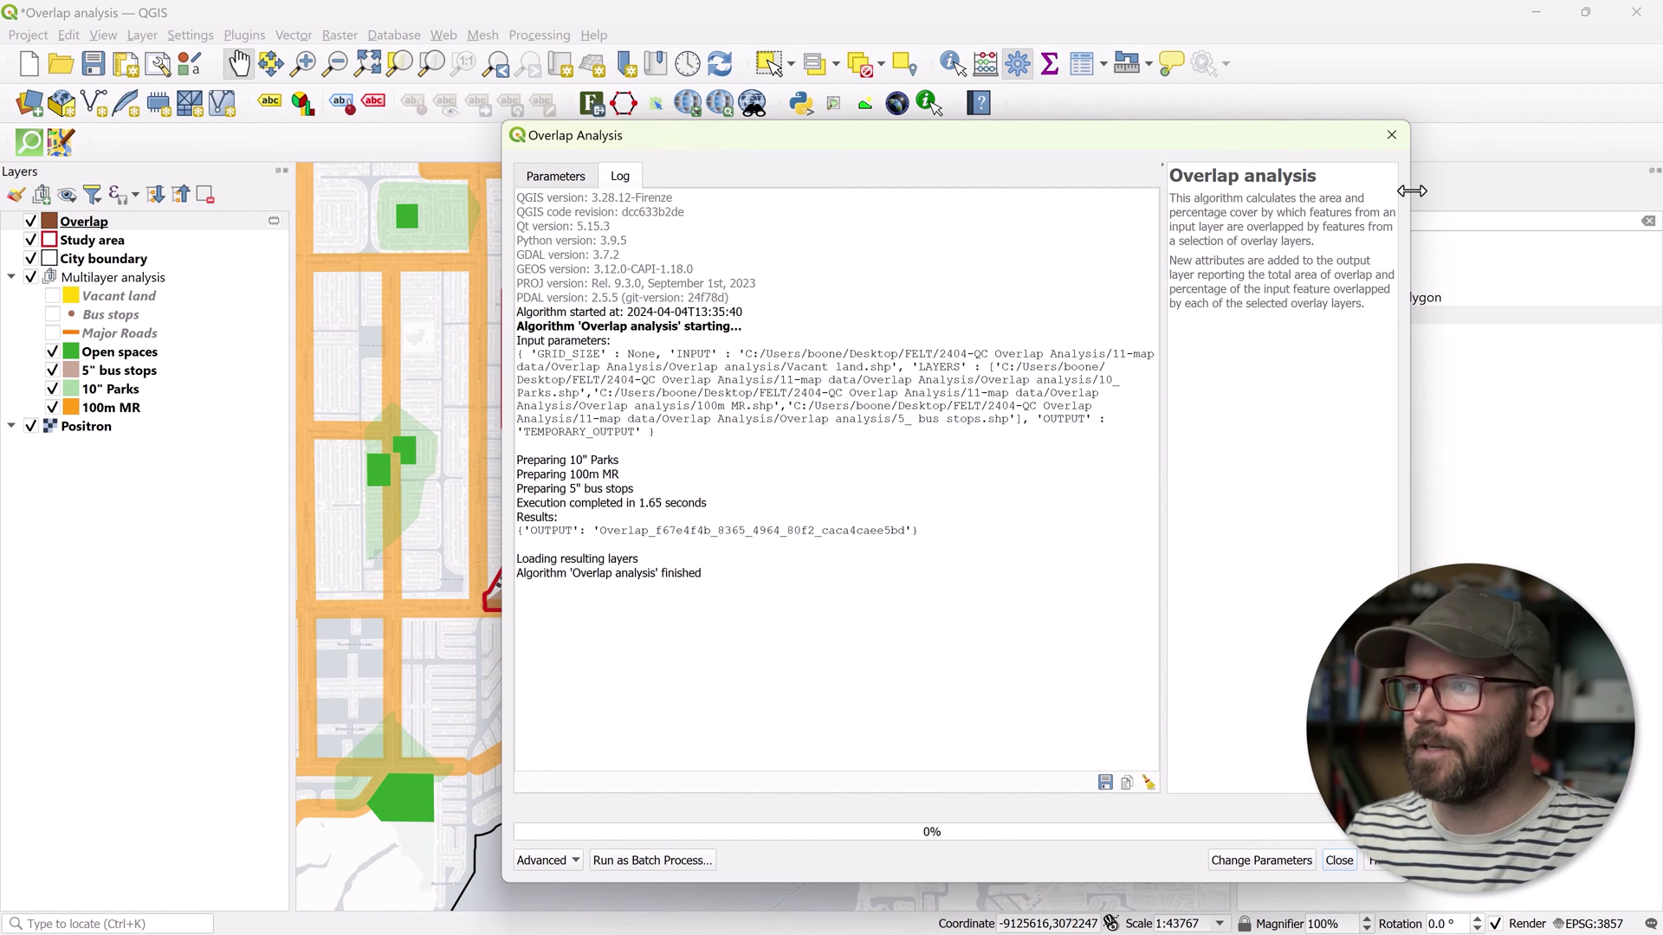
# Step: Close the analysis dialog and Processing Toolbox, and open the Overlap layer's attribute table
pyautogui.click(1392, 135)
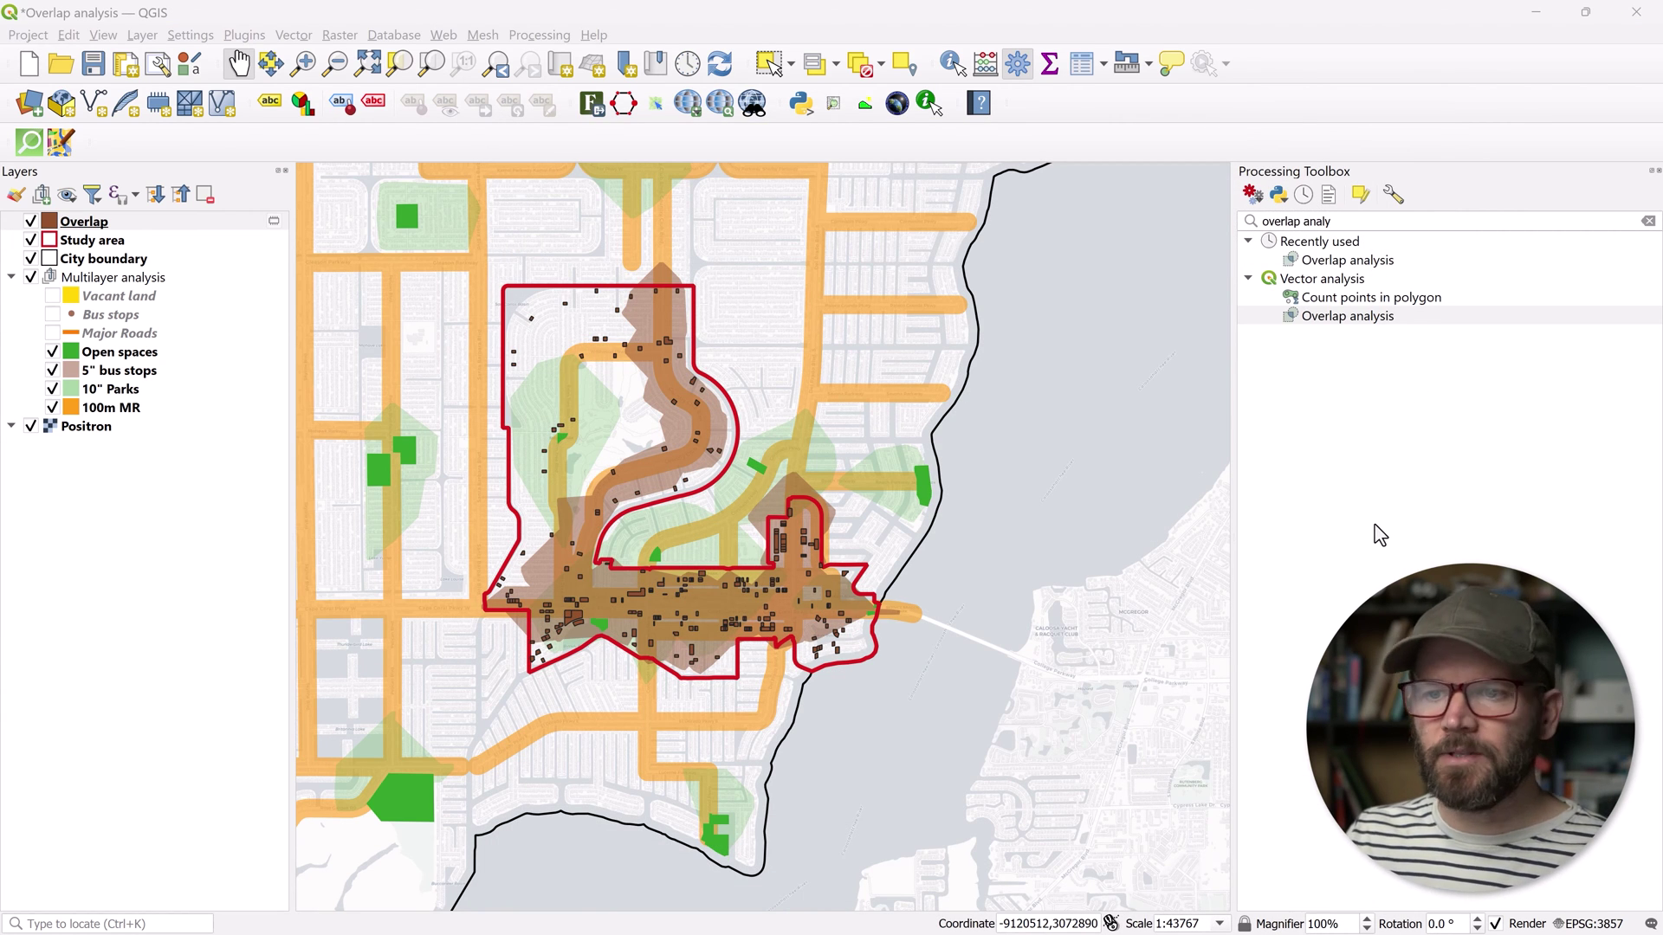
pyautogui.click(1653, 169)
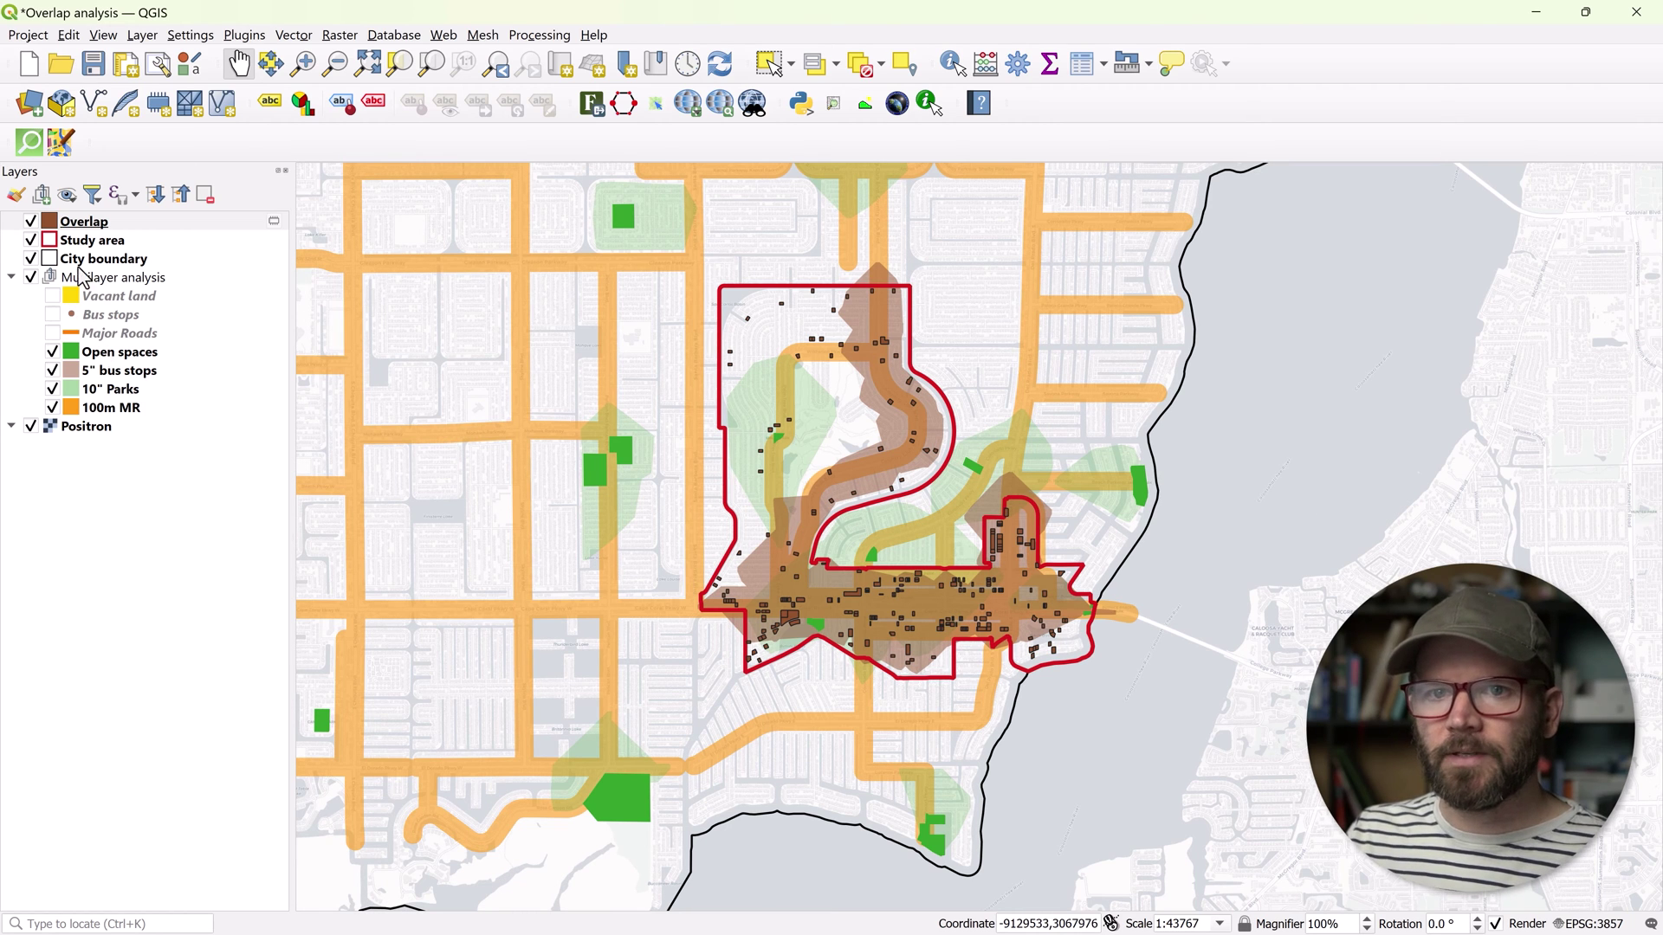
pyautogui.rightClick(85, 222)
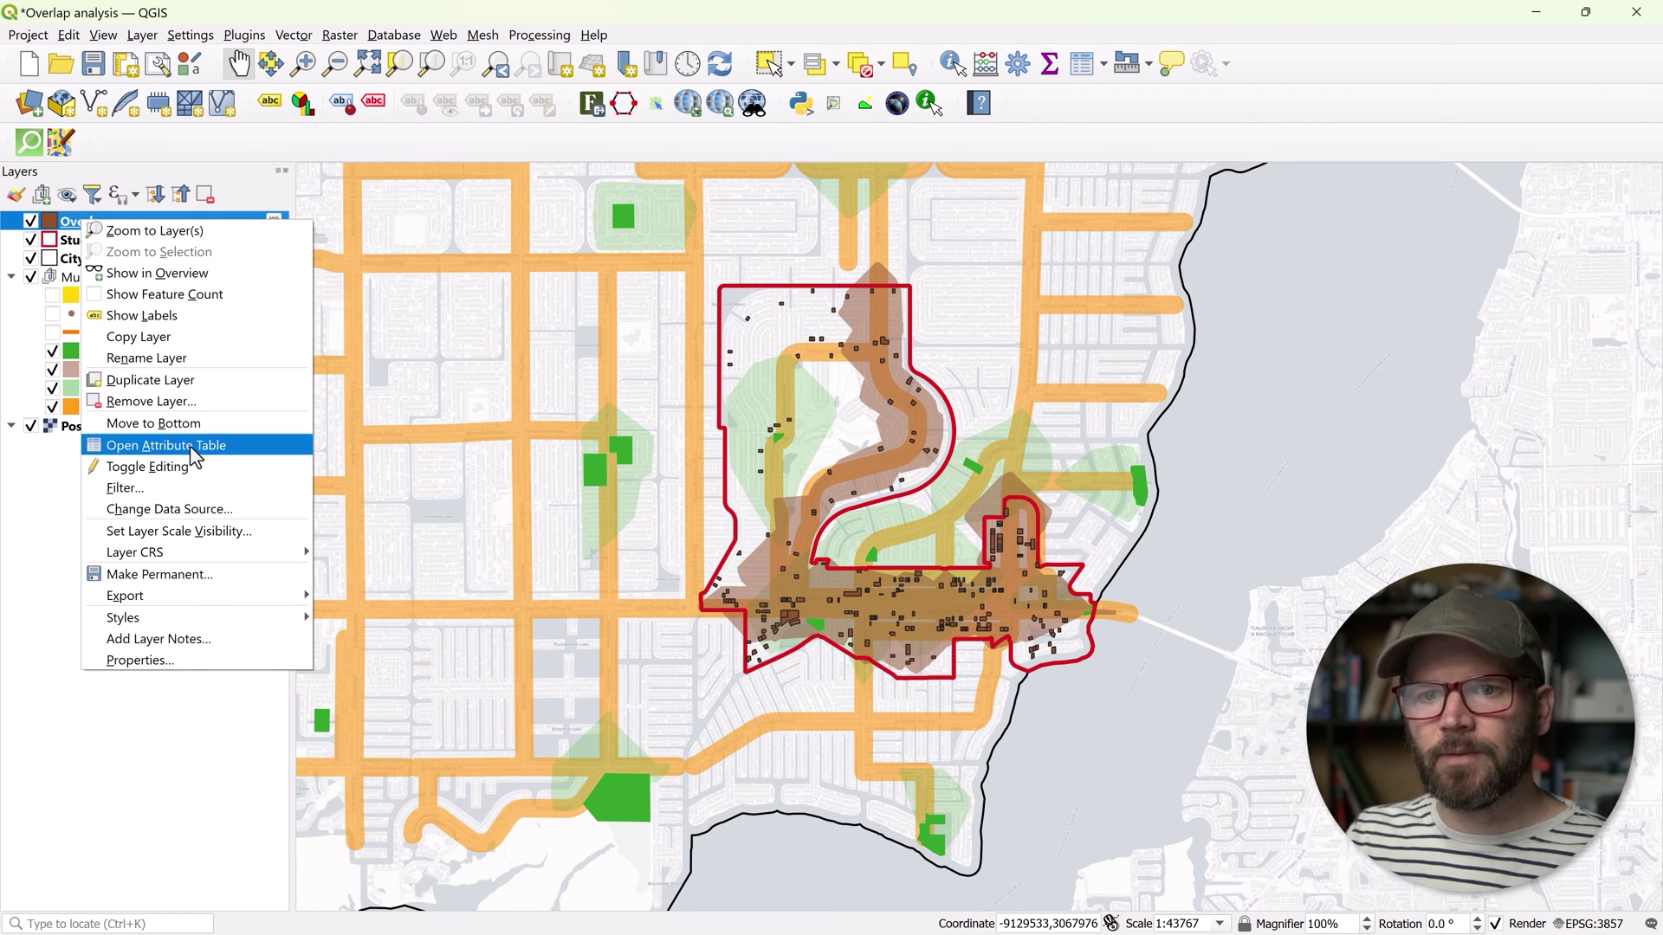
pyautogui.click(192, 449)
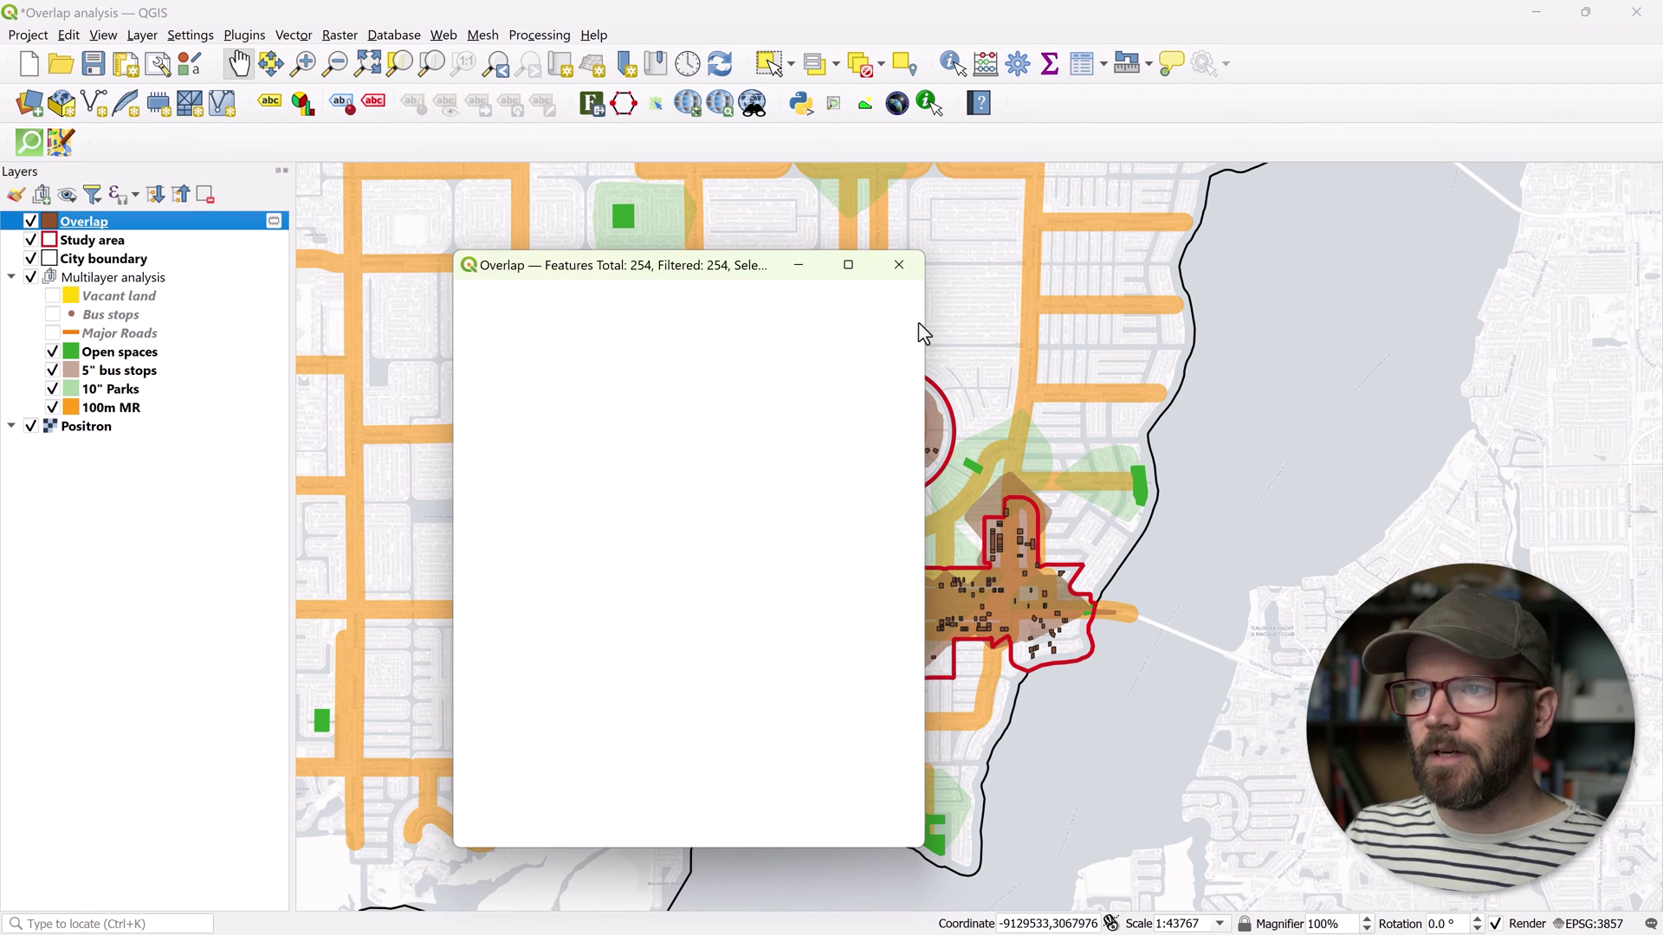
# Step: Dock the attribute table beneath the map and hide the Layers panel
pyautogui.click(915, 298)
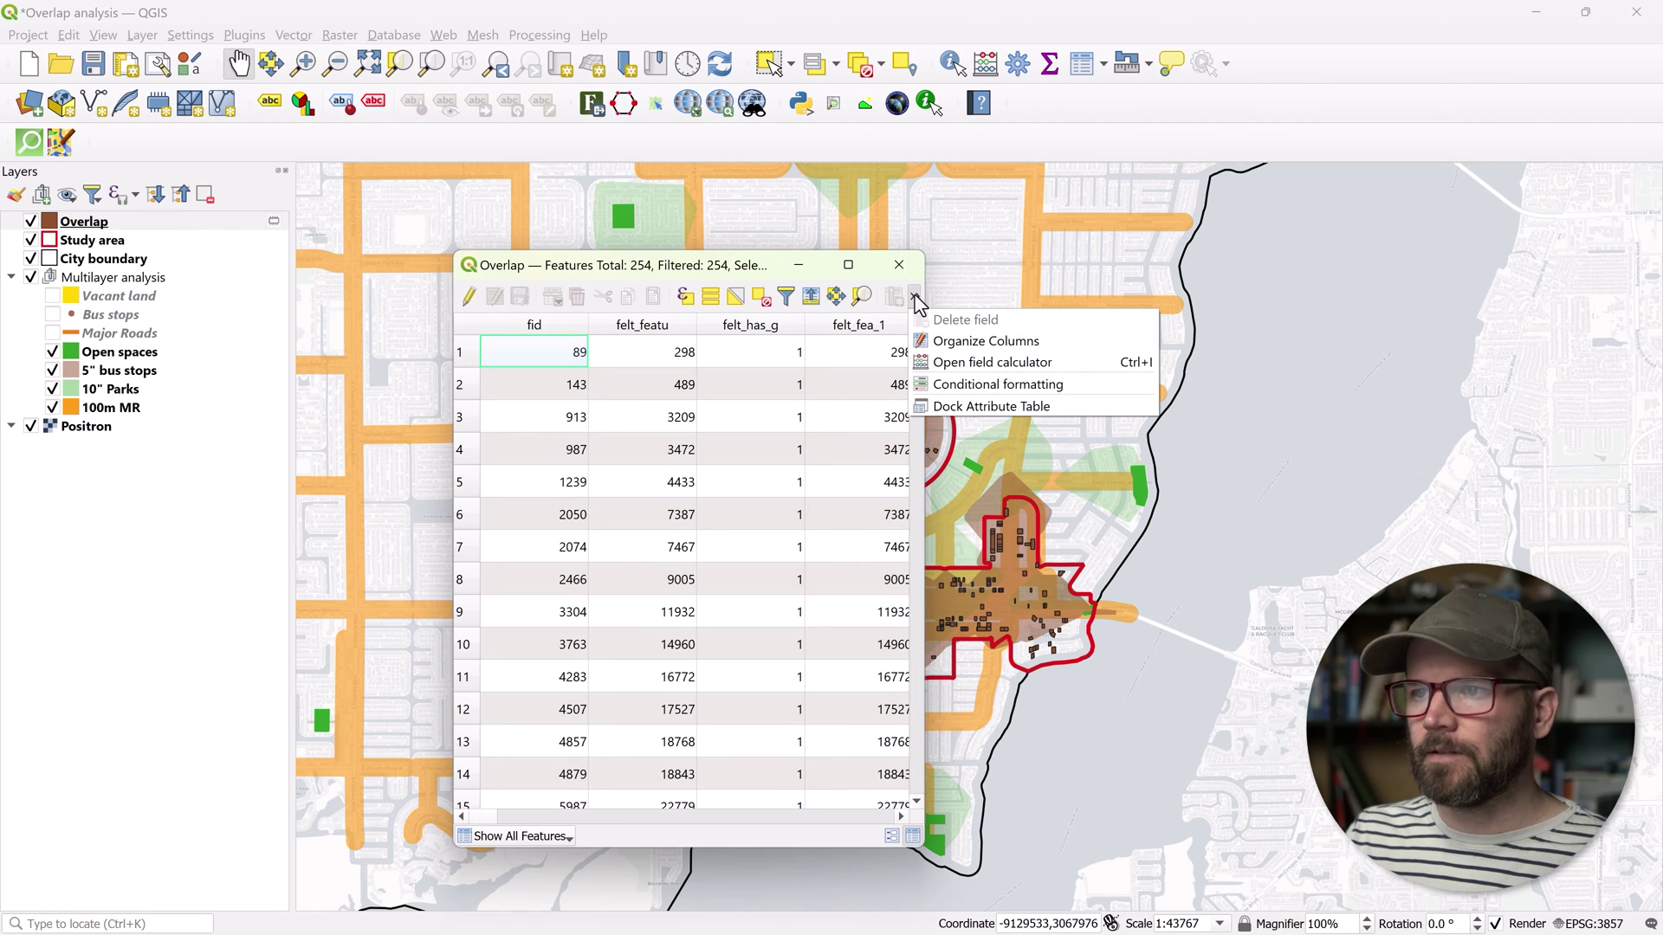
pyautogui.click(966, 405)
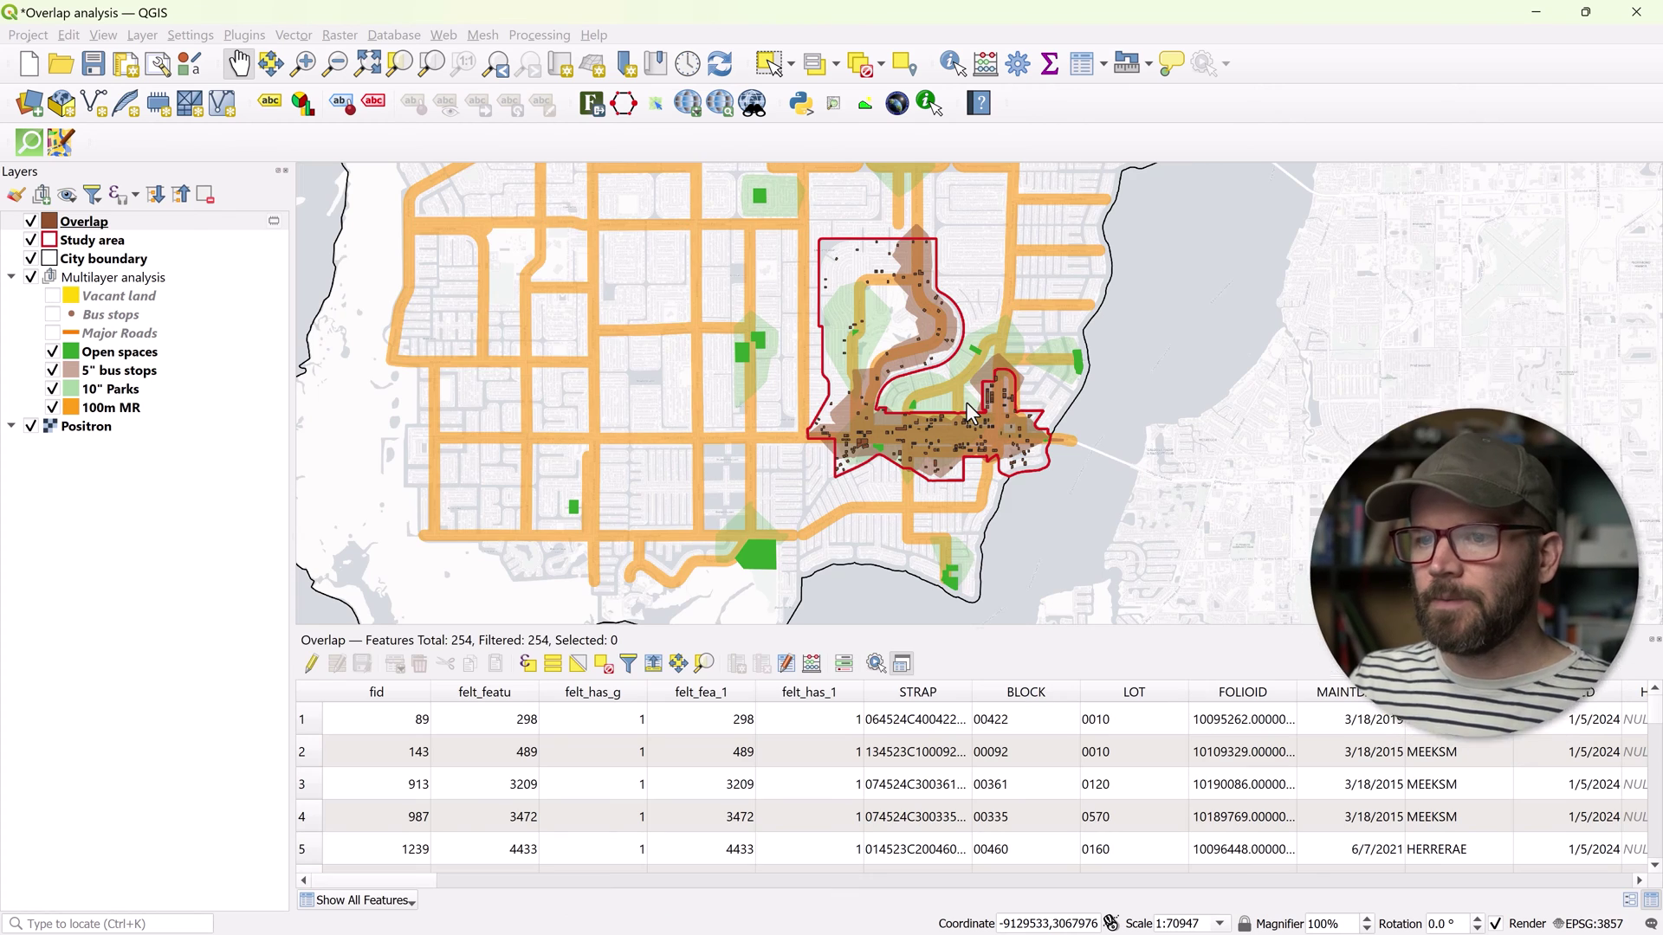
pyautogui.hotkey('ctrl', '1')
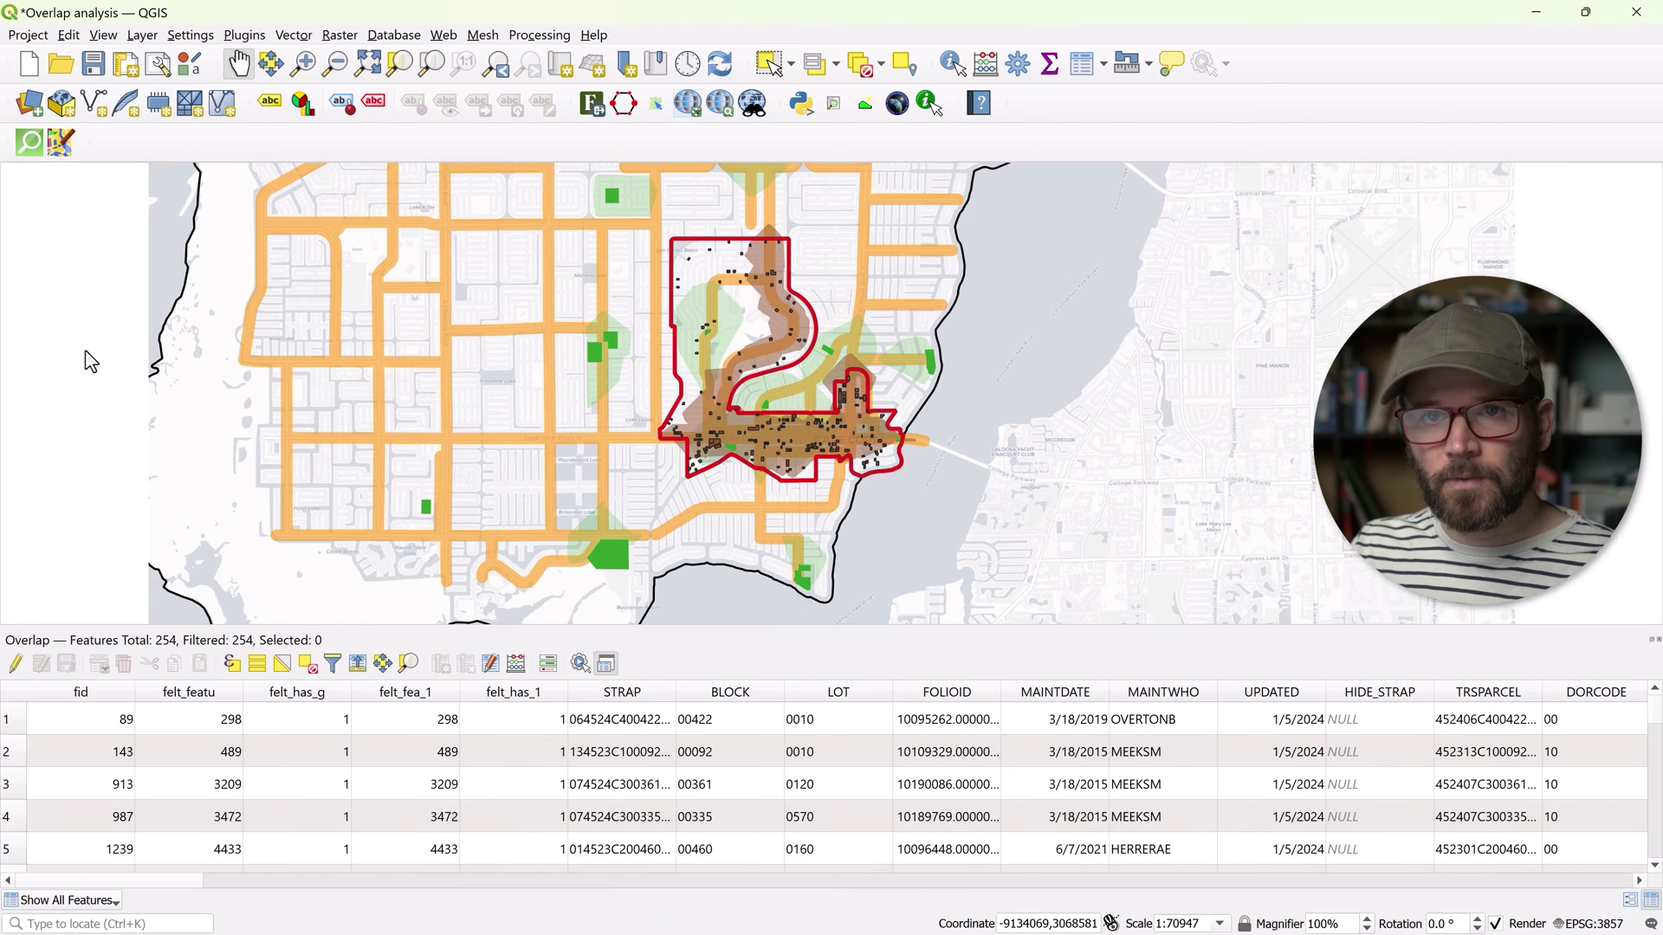
pyautogui.moveTo(650, 626); pyautogui.dragTo(650, 612)
pyautogui.scroll(2, 654, 426)
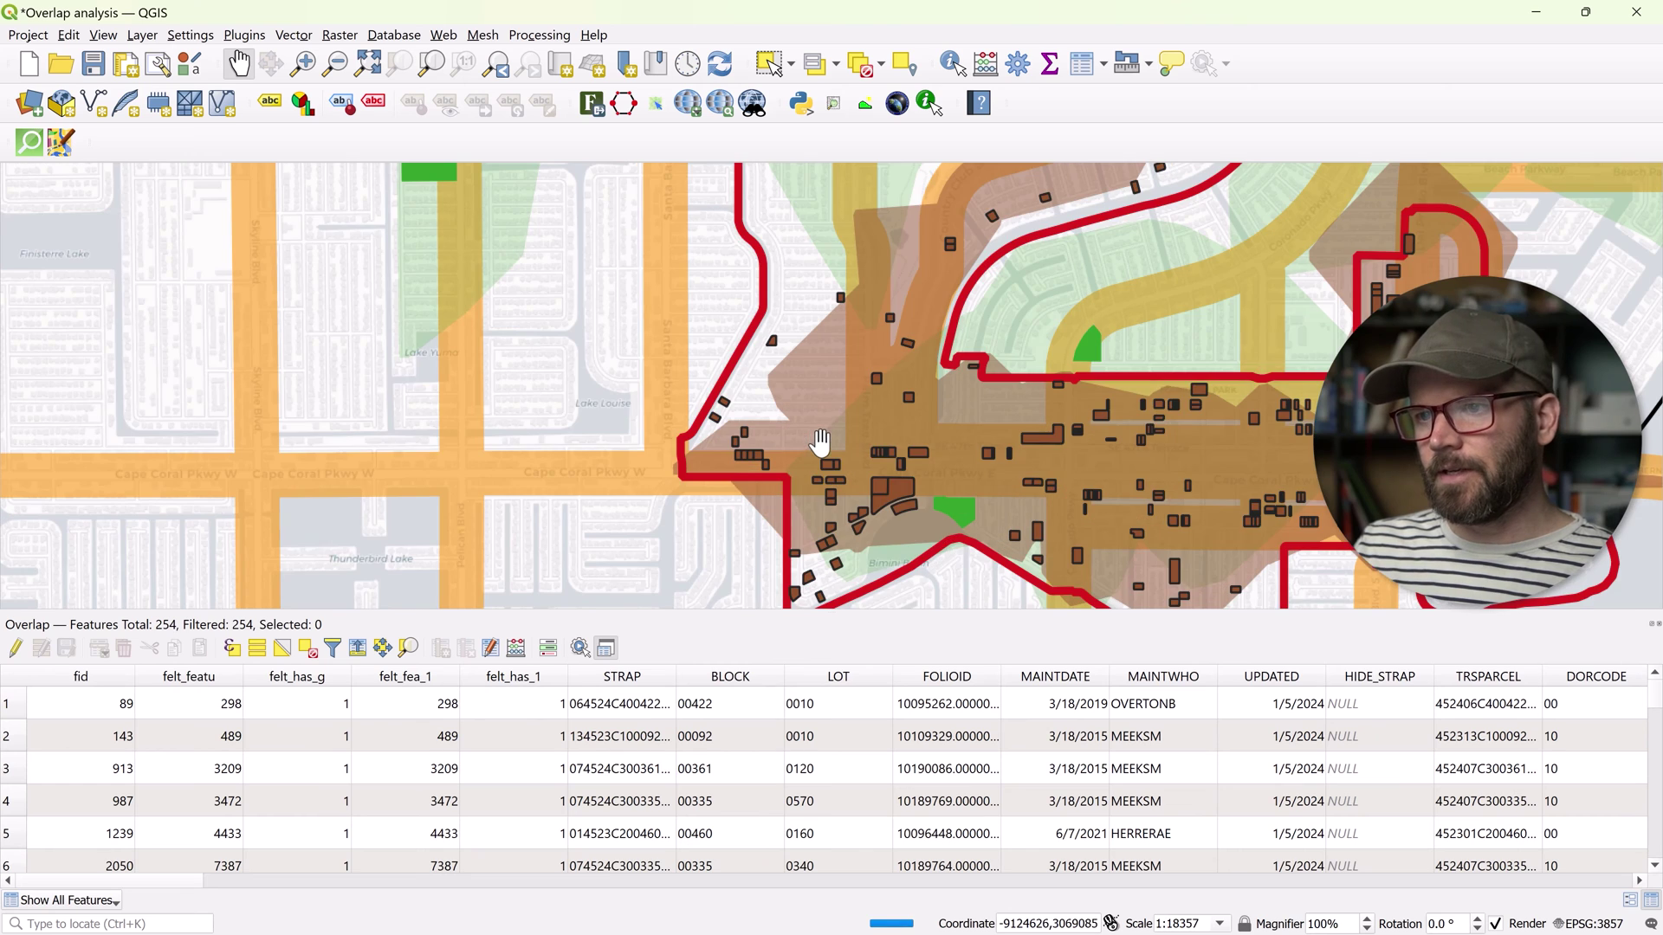
# Step: Select one vacant parcel and filter the attribute table to Show Selected Features
pyautogui.click(768, 72)
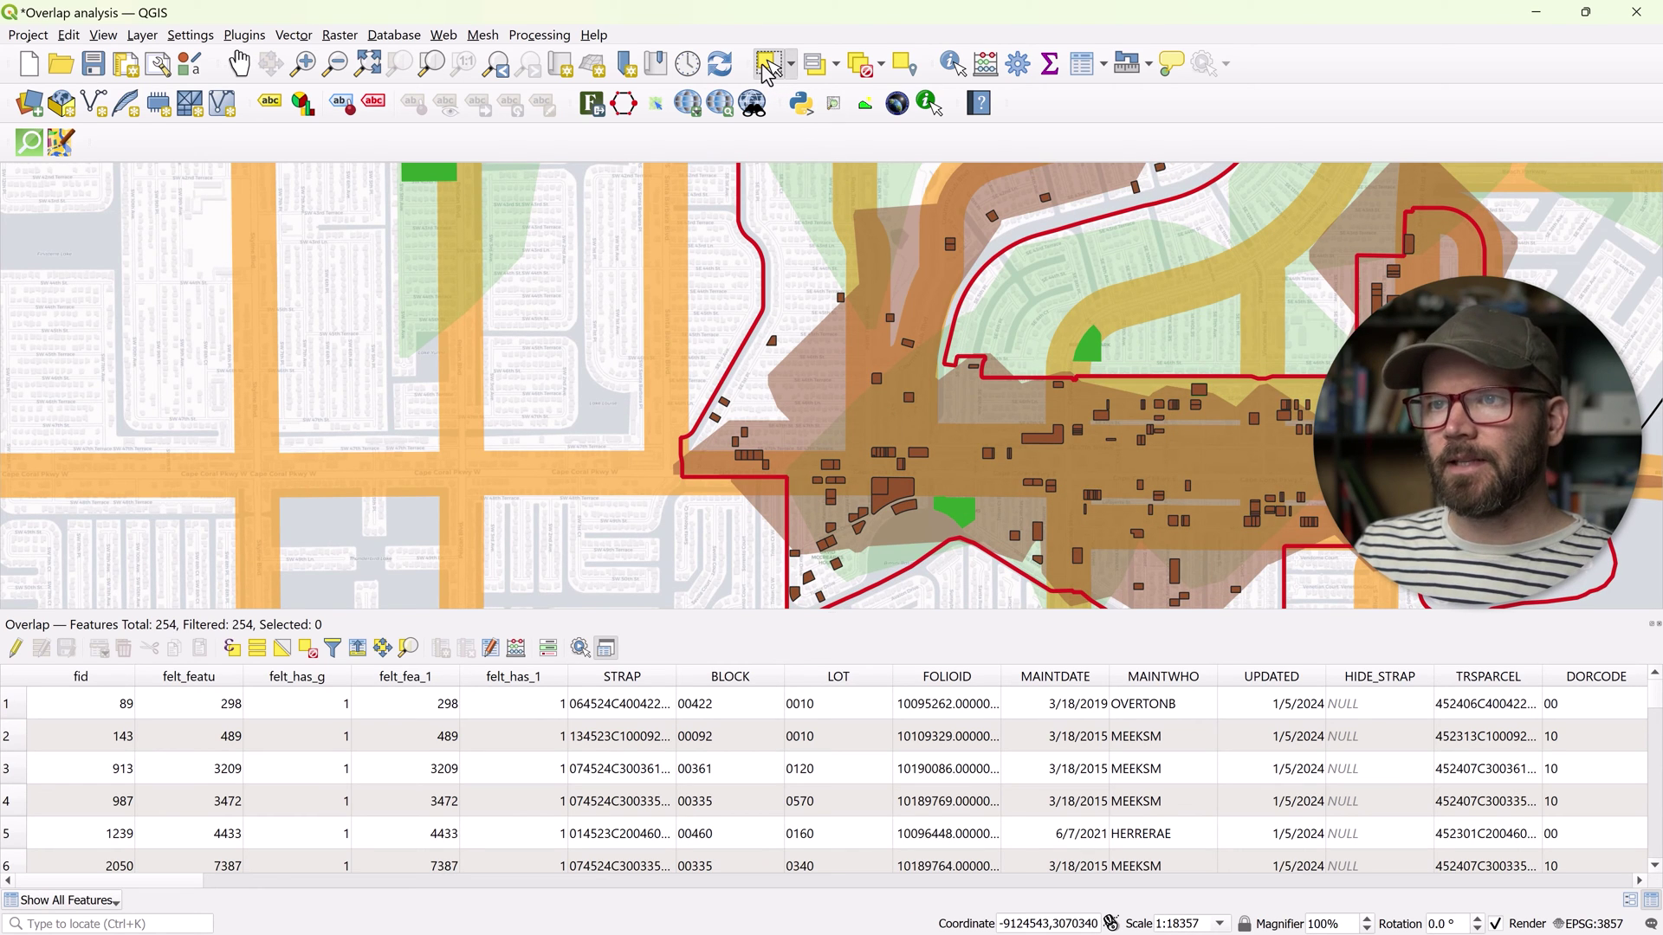
pyautogui.click(919, 454)
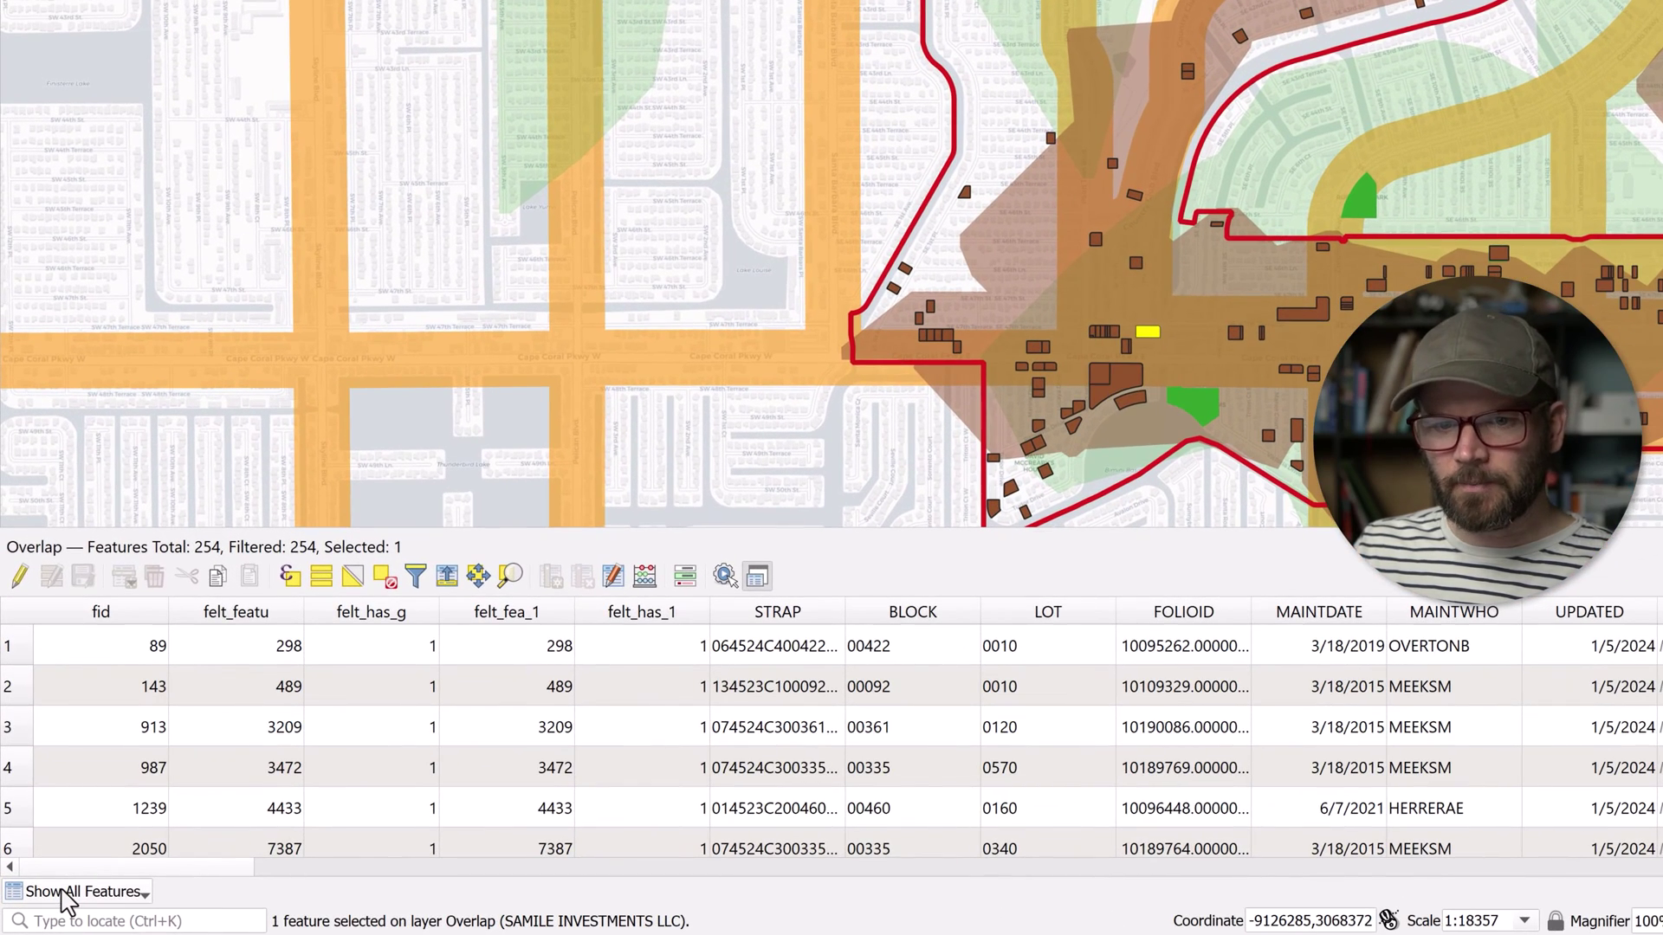
pyautogui.click(63, 891)
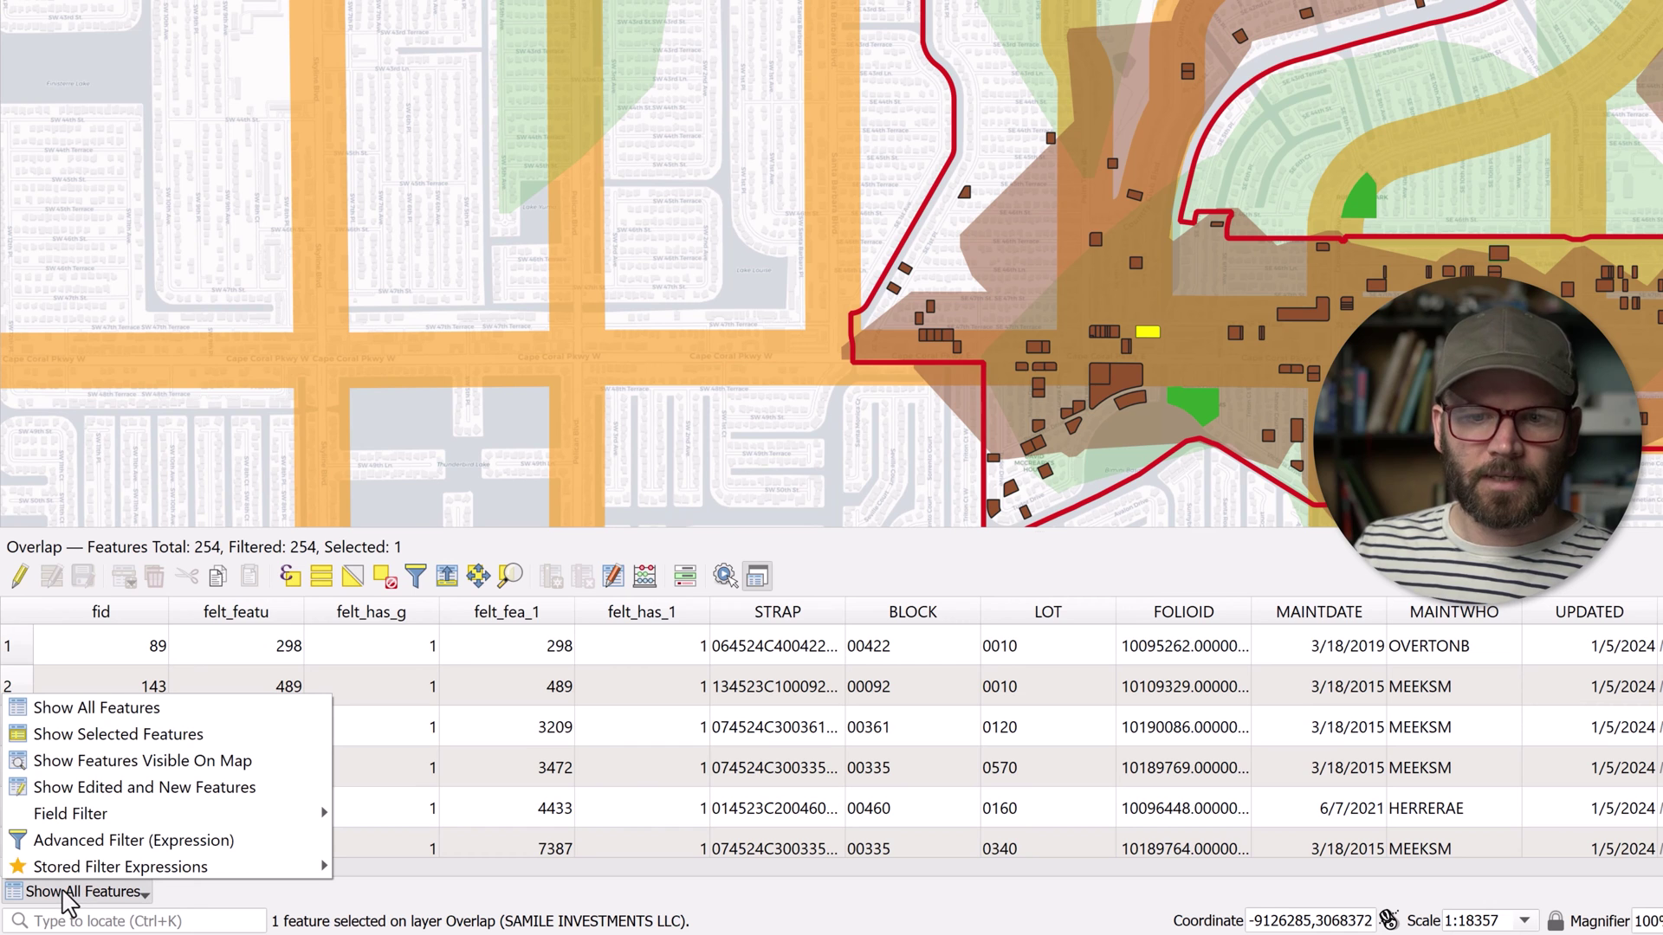
pyautogui.click(98, 723)
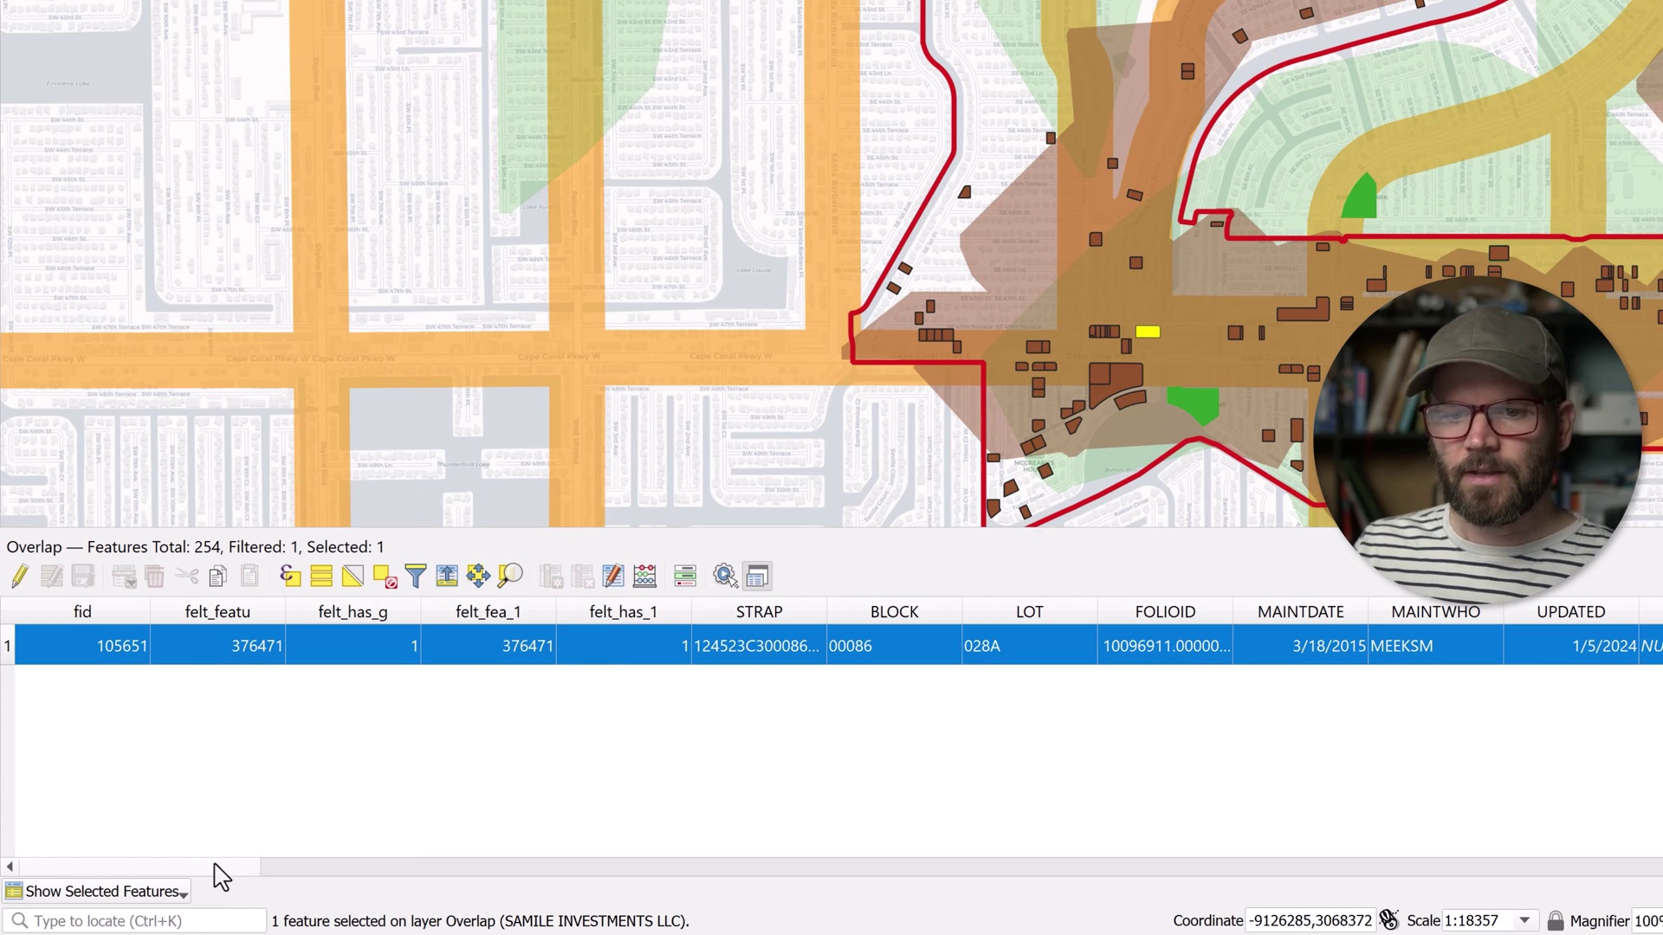
pyautogui.moveTo(215, 868); pyautogui.dragTo(1643, 872)
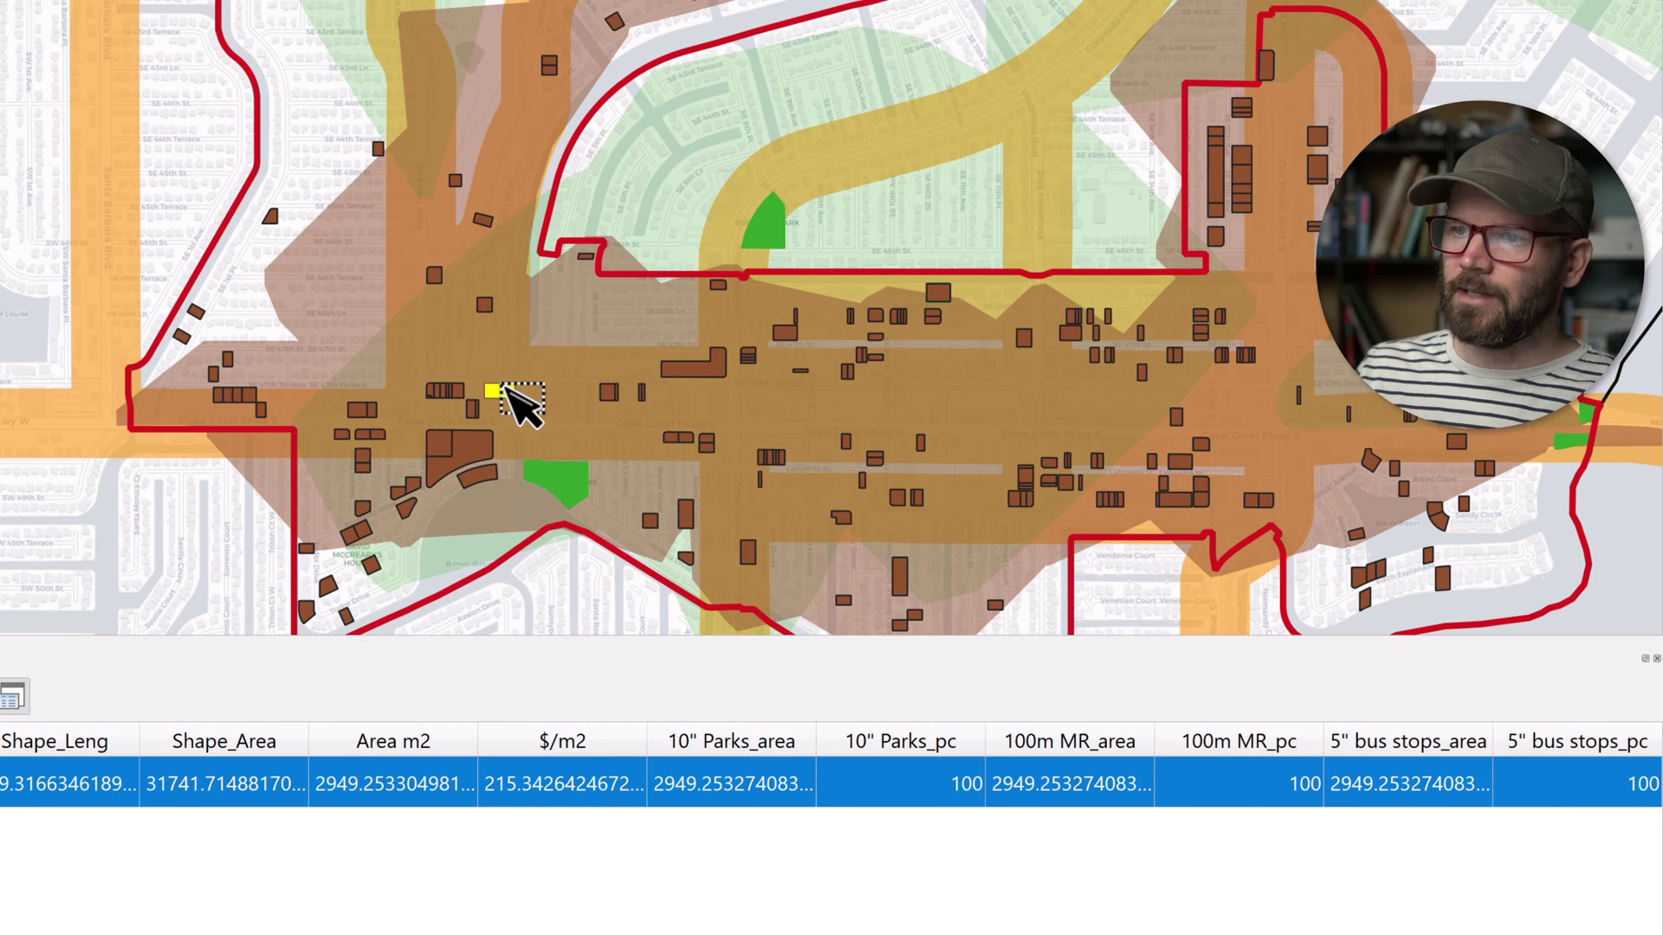
pyautogui.scroll(2, 464, 211)
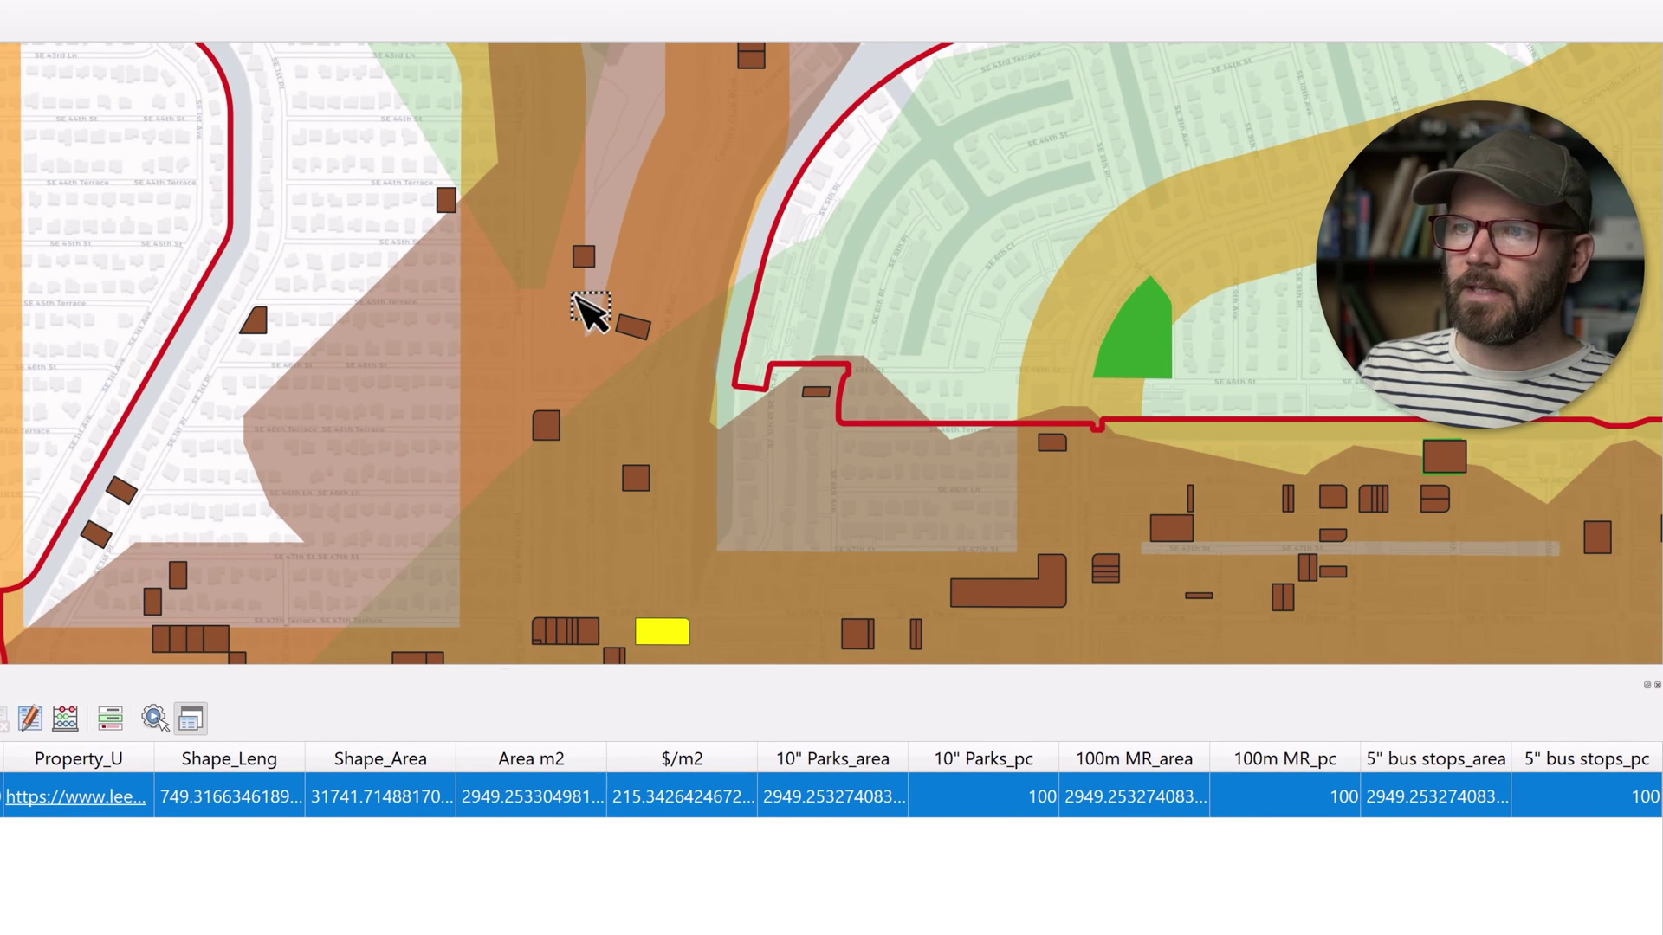
# Step: Select several other parcels in turn to compare their park, major-road and bus-stop overlap percentages
pyautogui.click(585, 259)
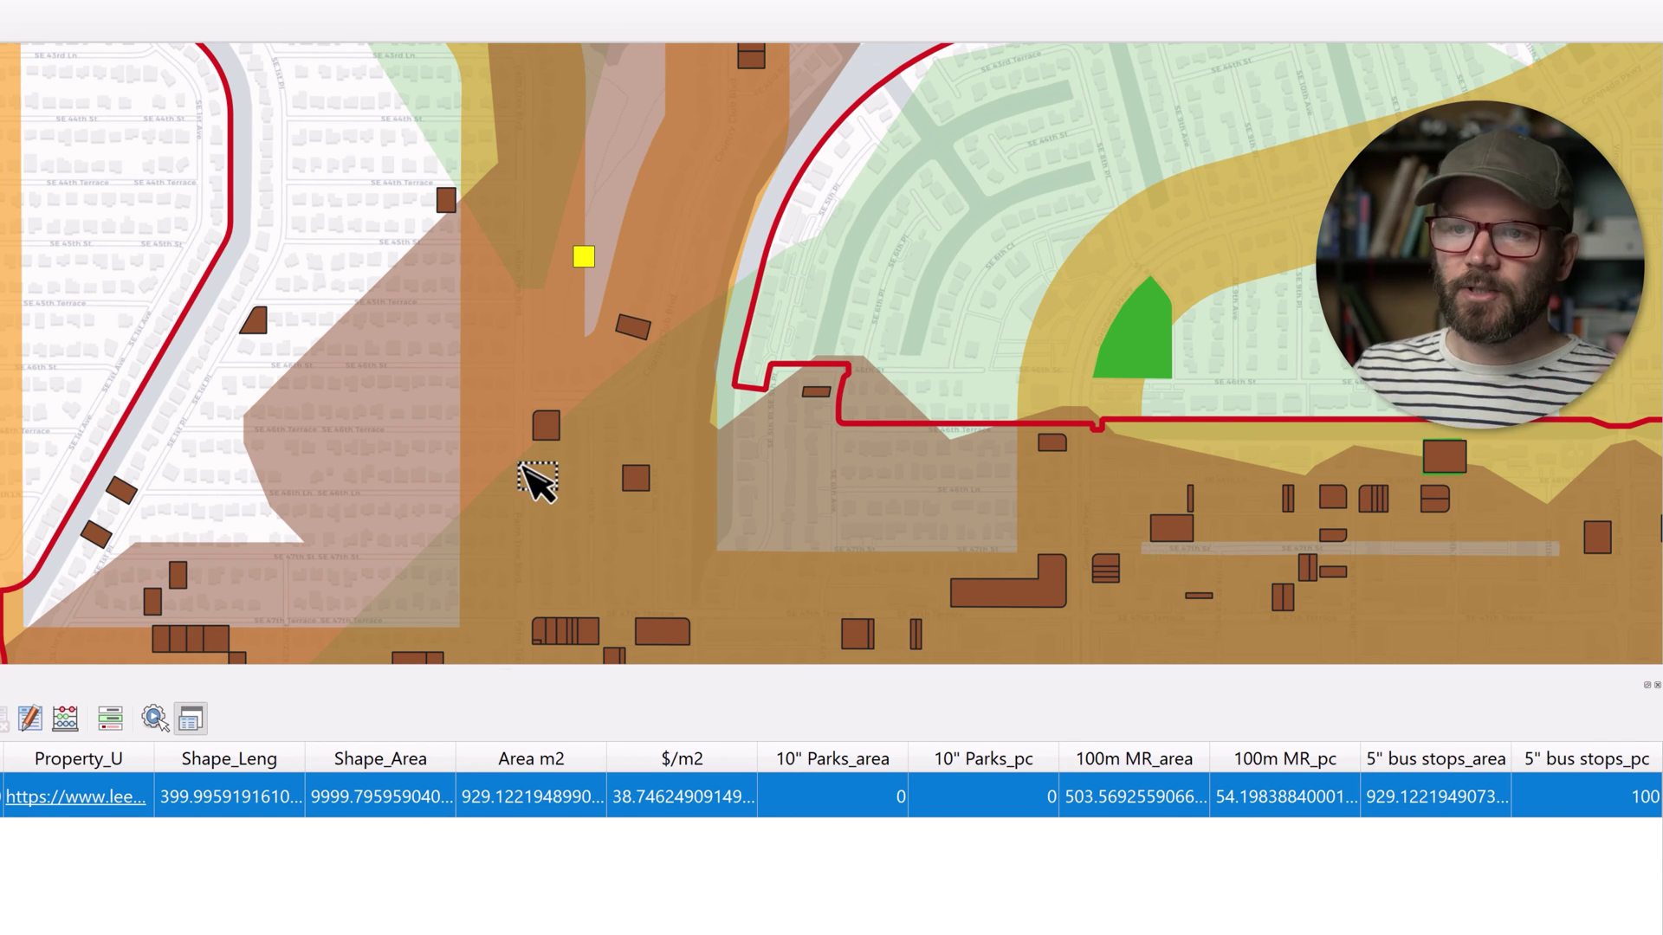
pyautogui.click(123, 492)
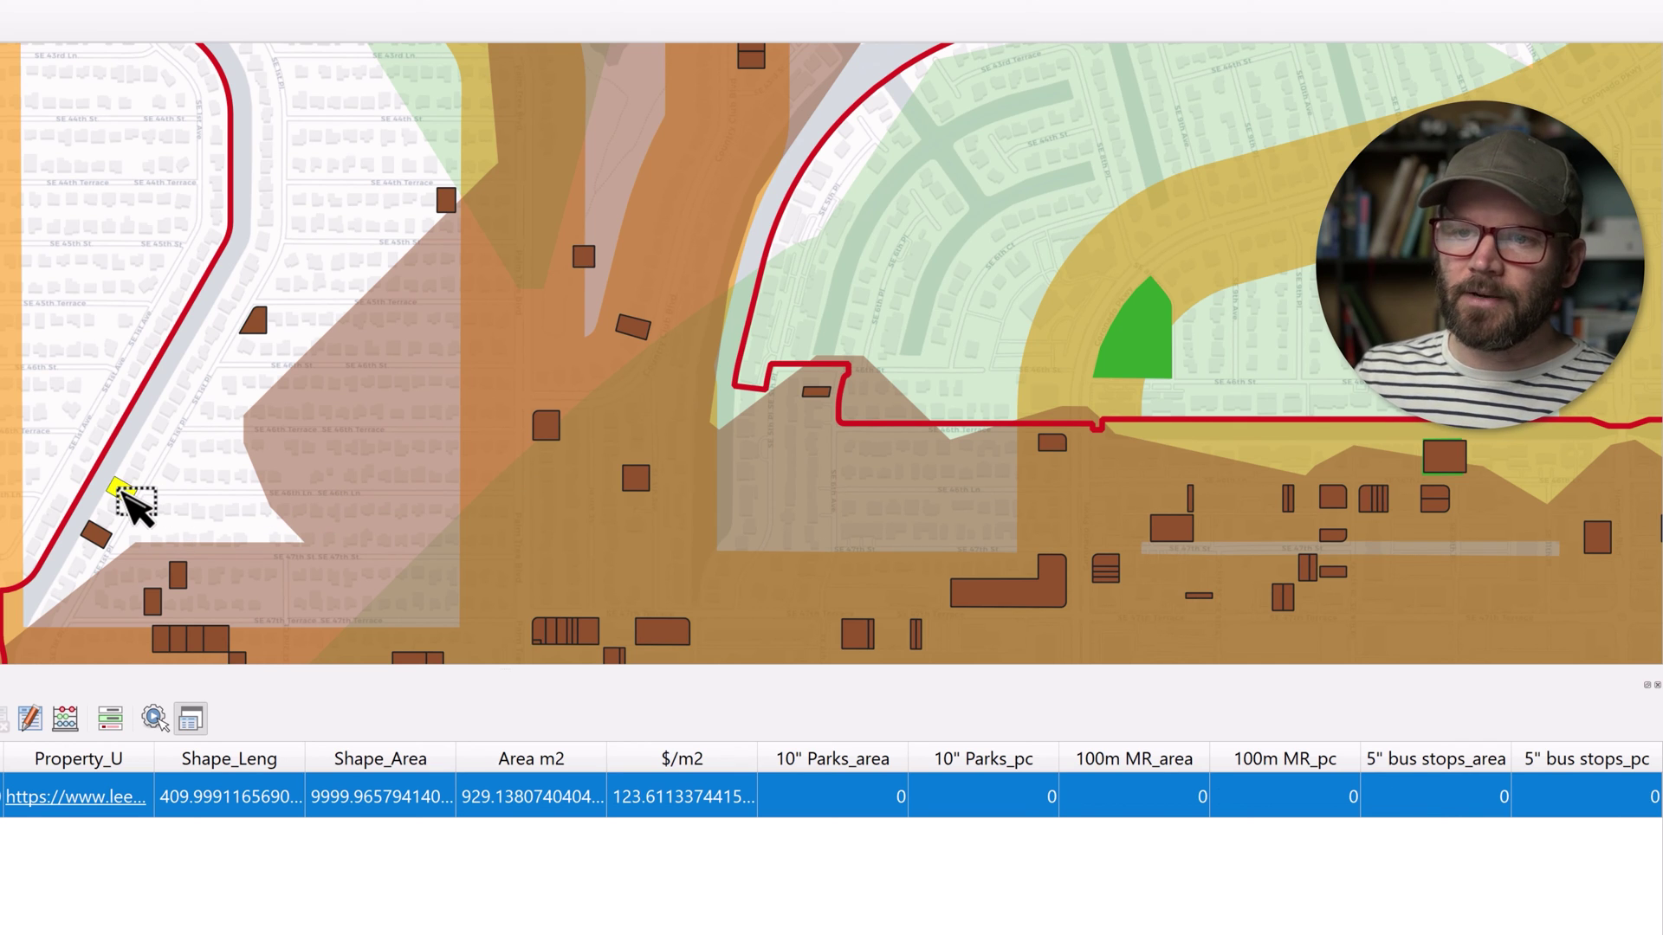
pyautogui.click(257, 326)
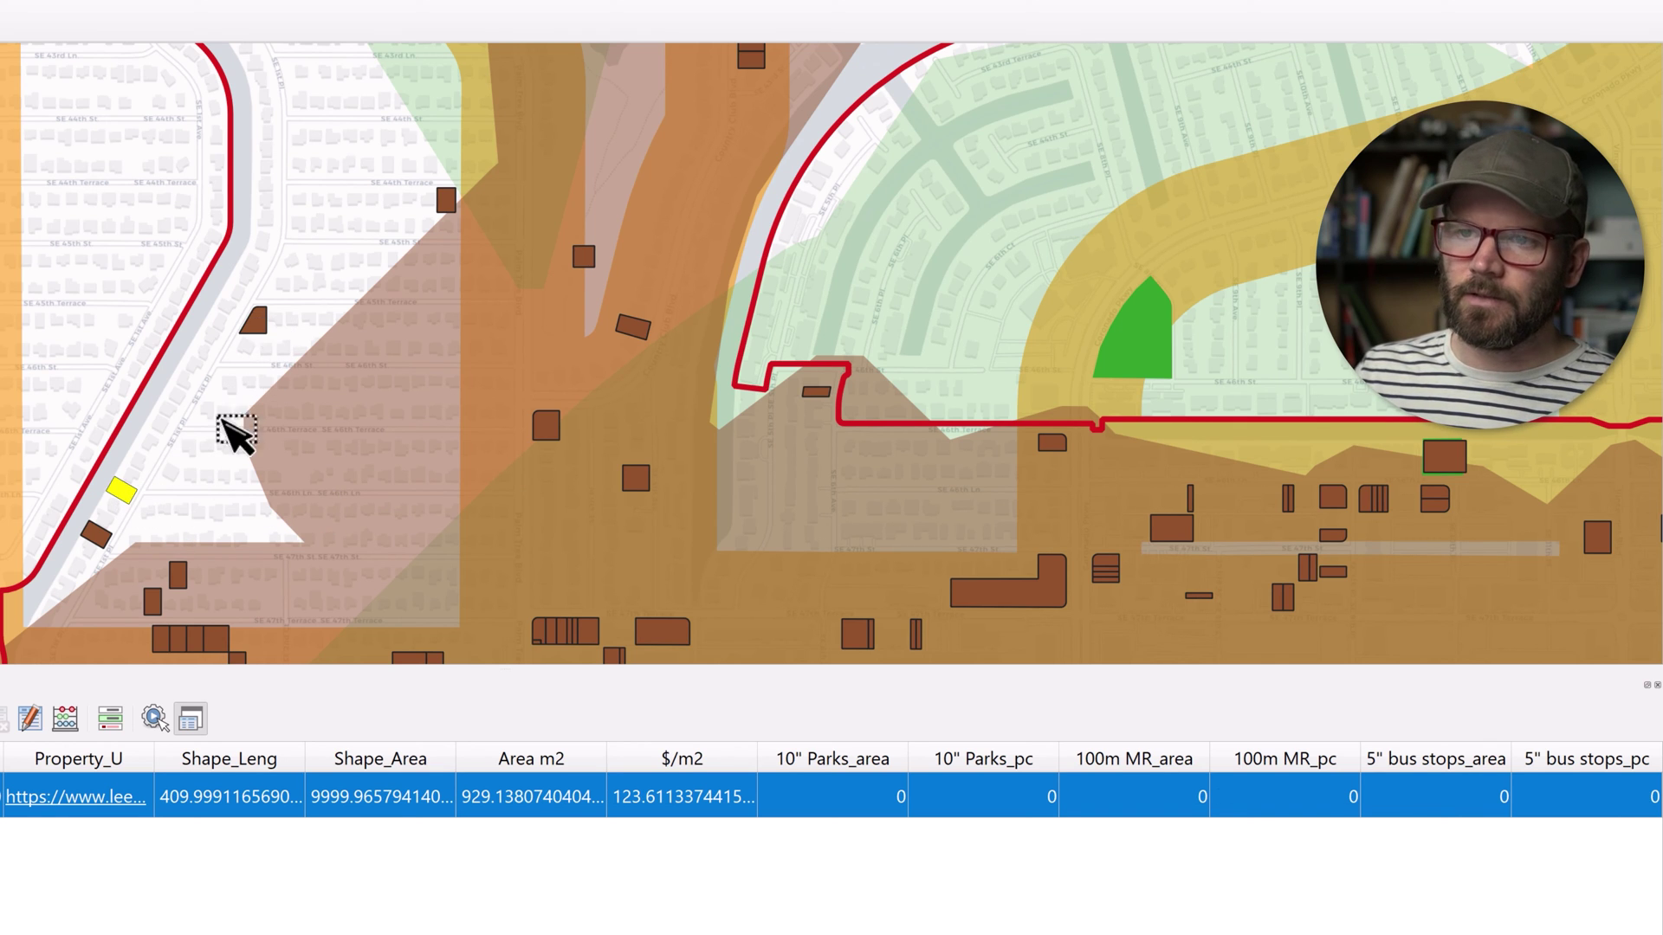
pyautogui.click(125, 492)
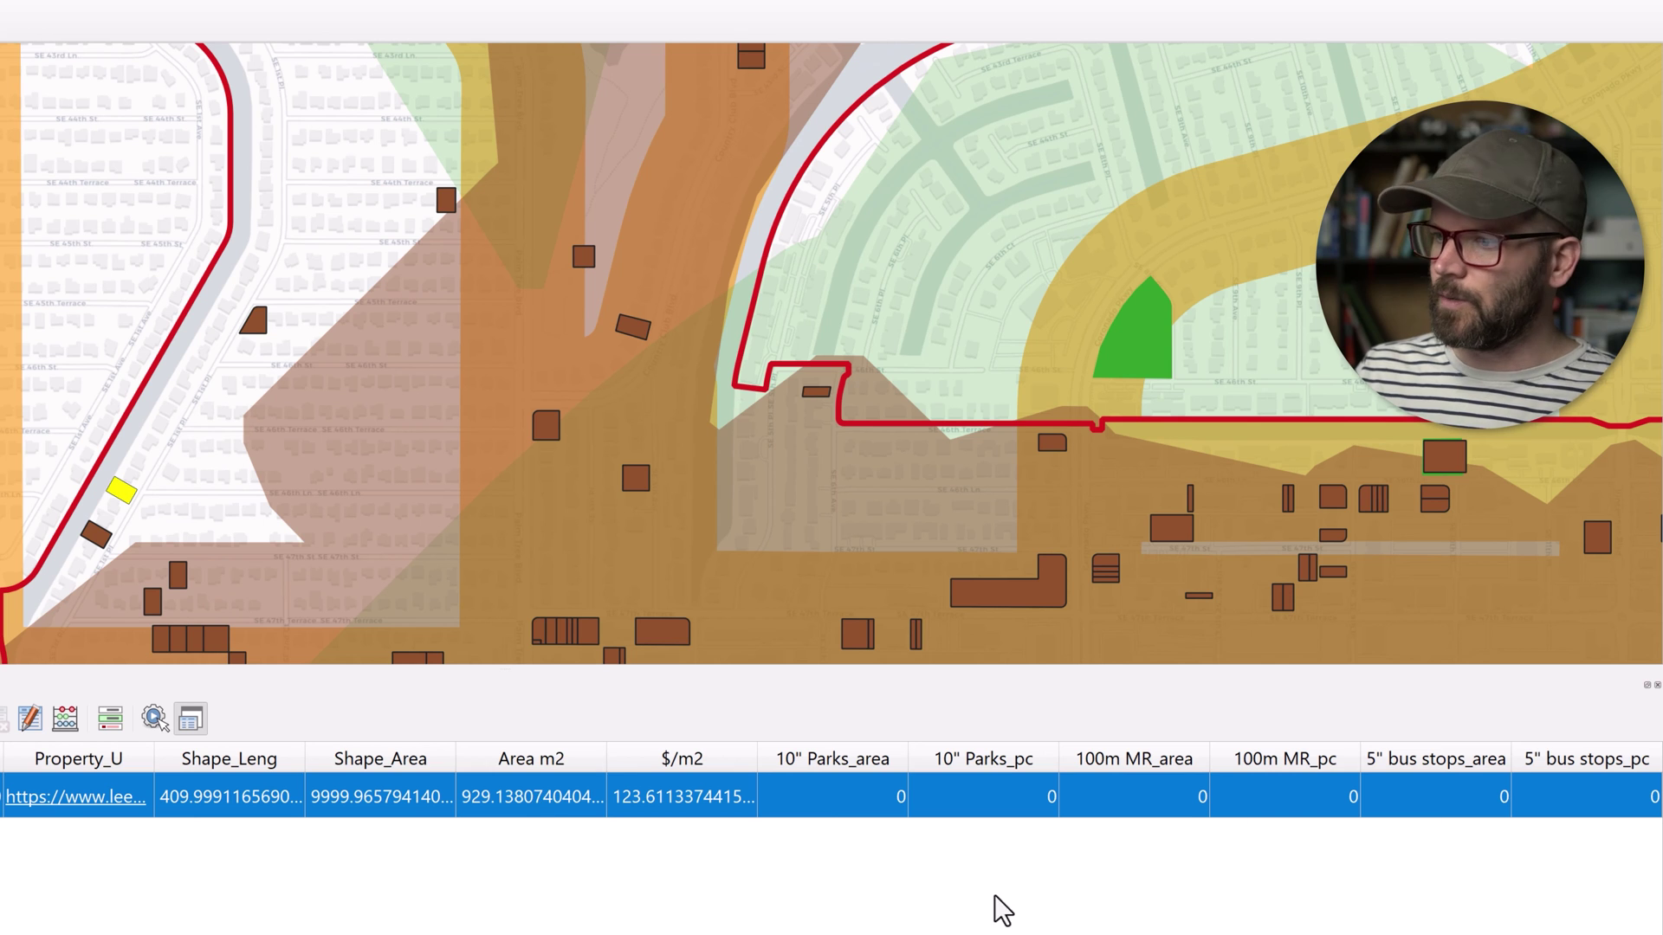